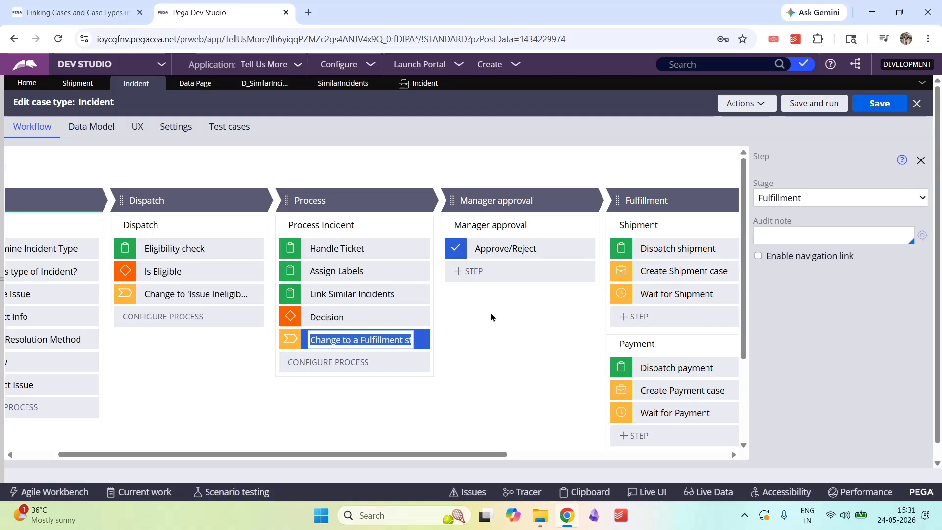
Review the D_SimilarIncidents data page and its report definition source, then return to the list of data pages
{"action": "left_click", "coordinate": [264, 84]}
{"action": "left_click", "coordinate": [195, 84]}
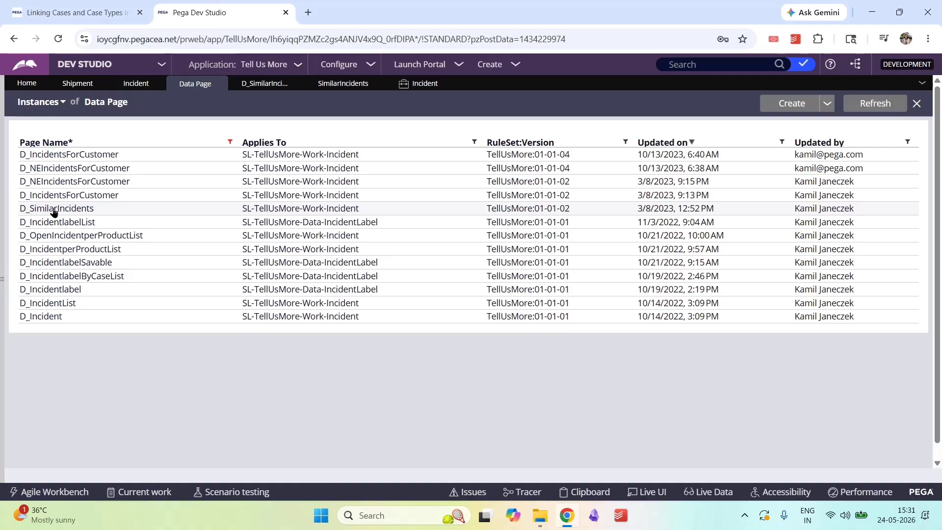
{"action": "left_click", "coordinate": [118, 211]}
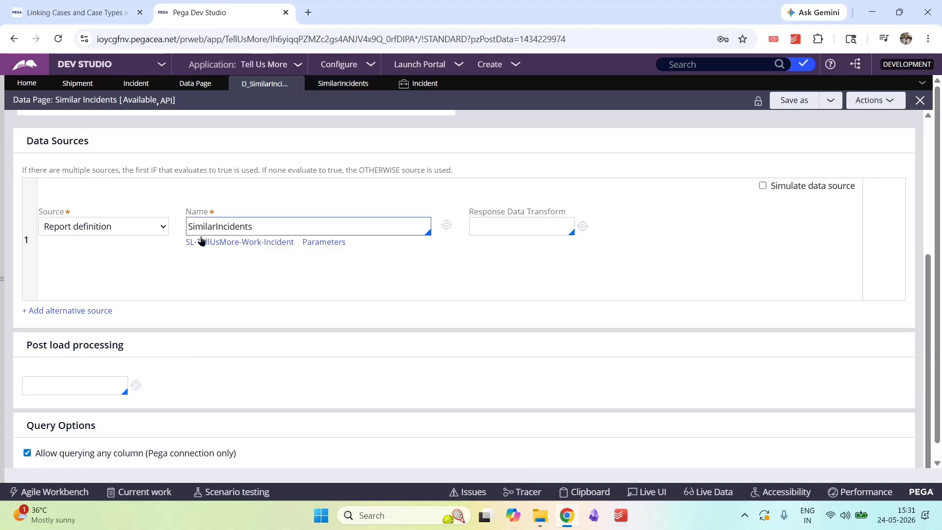
{"action": "left_click", "coordinate": [195, 84]}
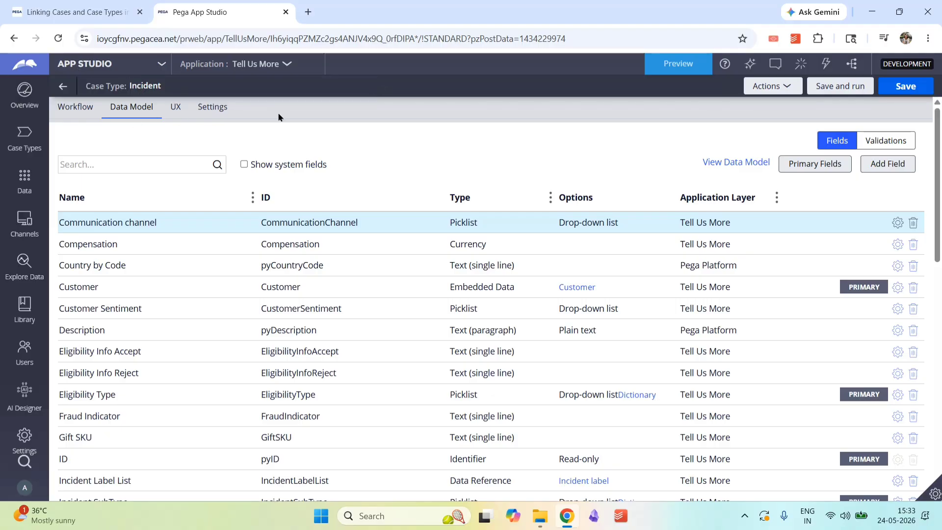
Start a new field in the Incident data model and name it Similar Incidents
{"action": "left_click", "coordinate": [894, 162]}
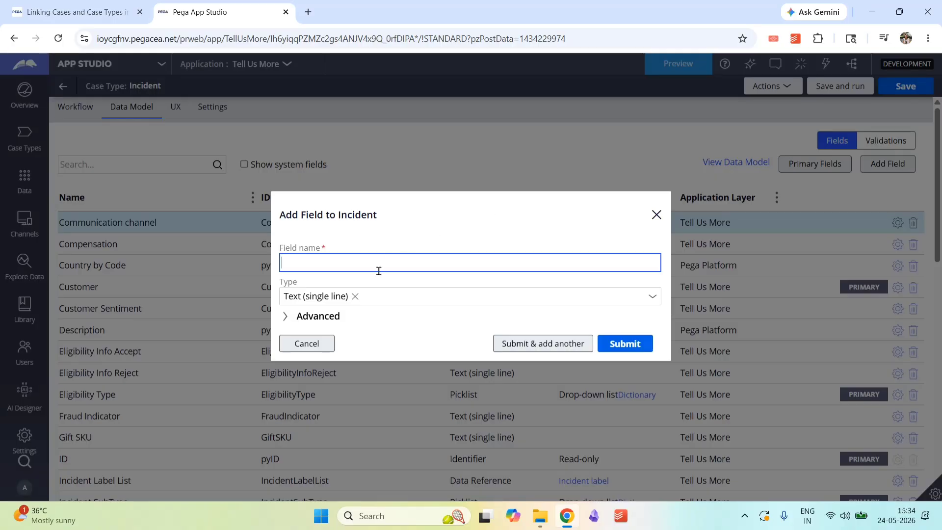
{"action": "type", "text": "Simi;lar"}
{"action": "key", "text": "BackSpace"}
{"action": "key", "text": "BackSpace"}
{"action": "type", "text": "lar Incidents"}
Set the Similar Incidents field's type to Query, returning a list of records
{"action": "left_click", "coordinate": [649, 298]}
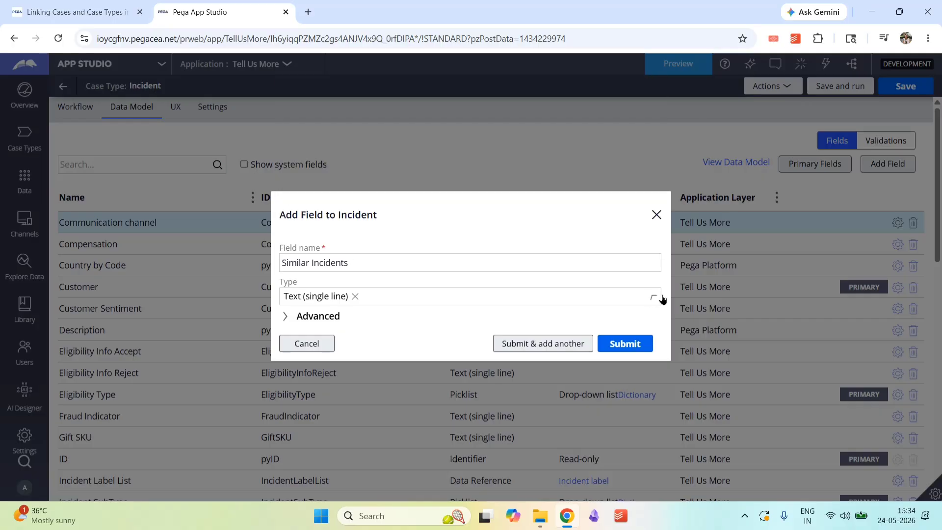
{"action": "scroll", "coordinate": [396, 94], "scroll_direction": "down", "scroll_amount": 3}
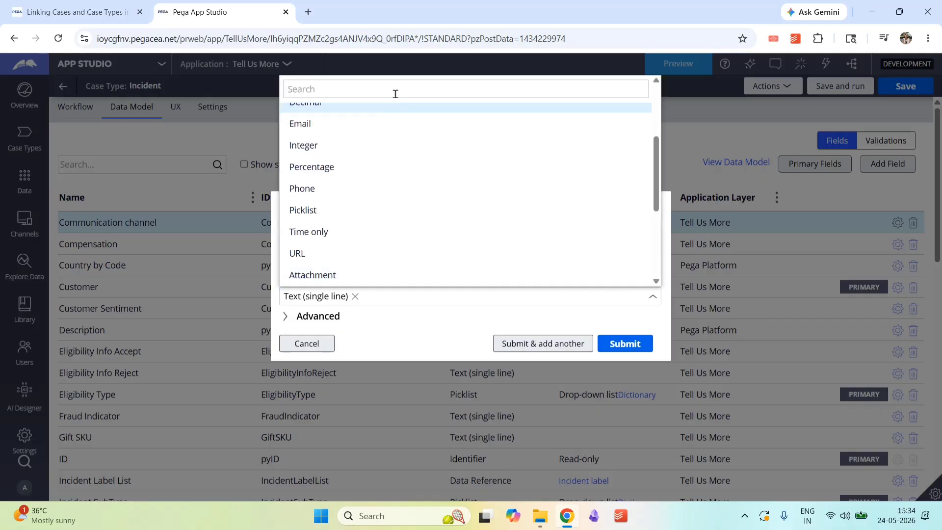
{"action": "type", "text": "query"}
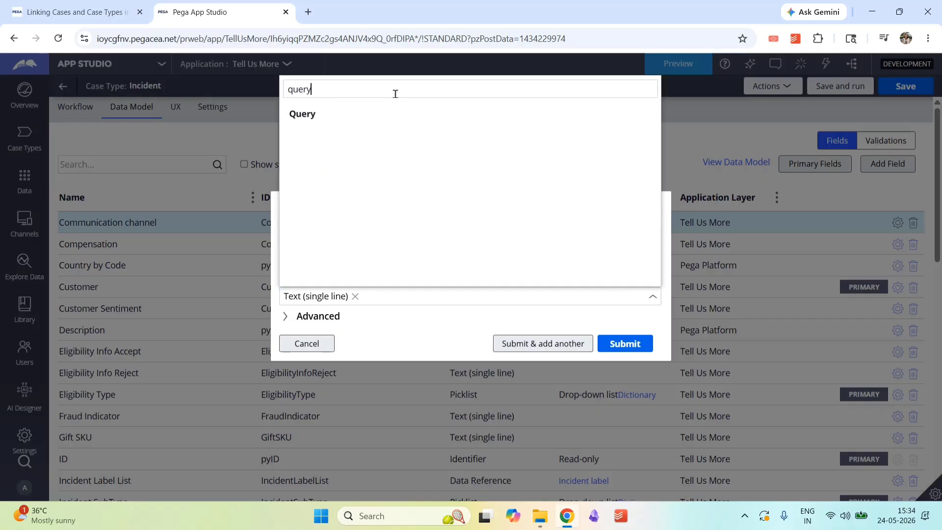
{"action": "left_click", "coordinate": [357, 113]}
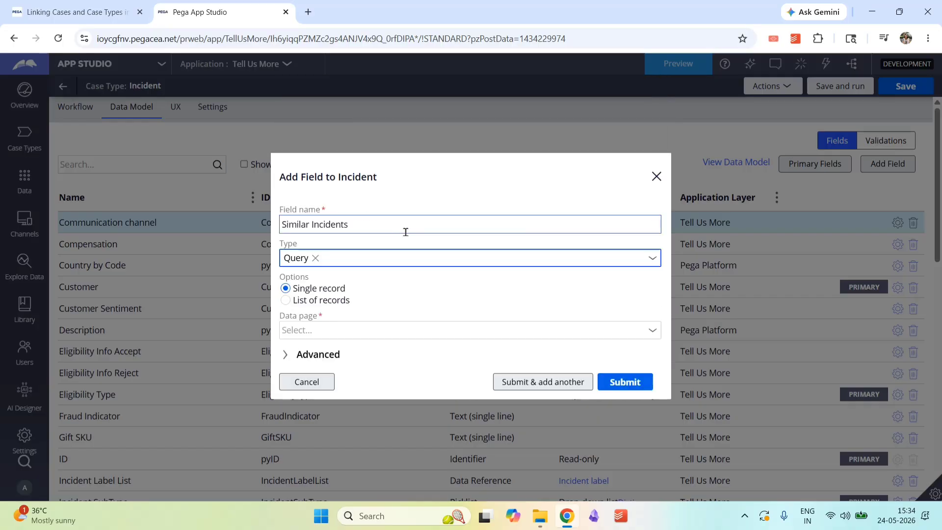
{"action": "left_click", "coordinate": [285, 301]}
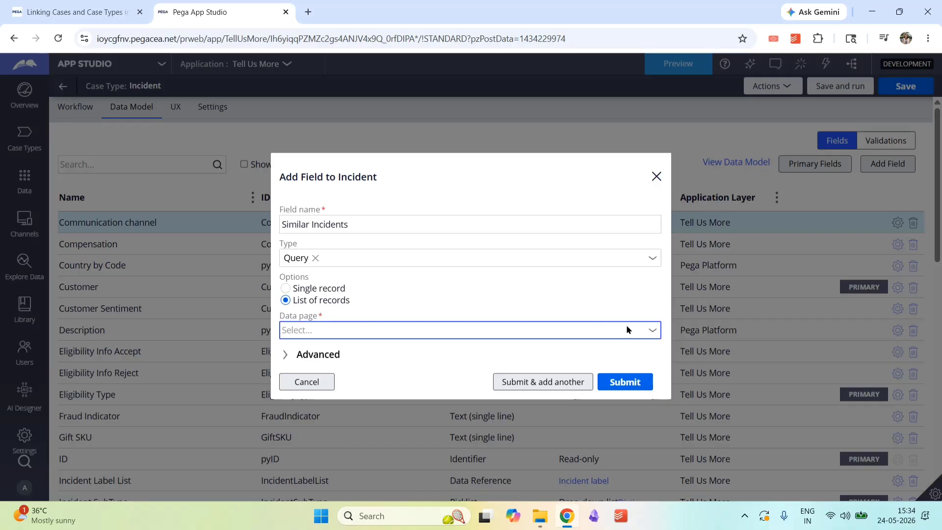
Choose the Incident type's Similar Incidents data page as the source of the query field
{"action": "left_click", "coordinate": [648, 331]}
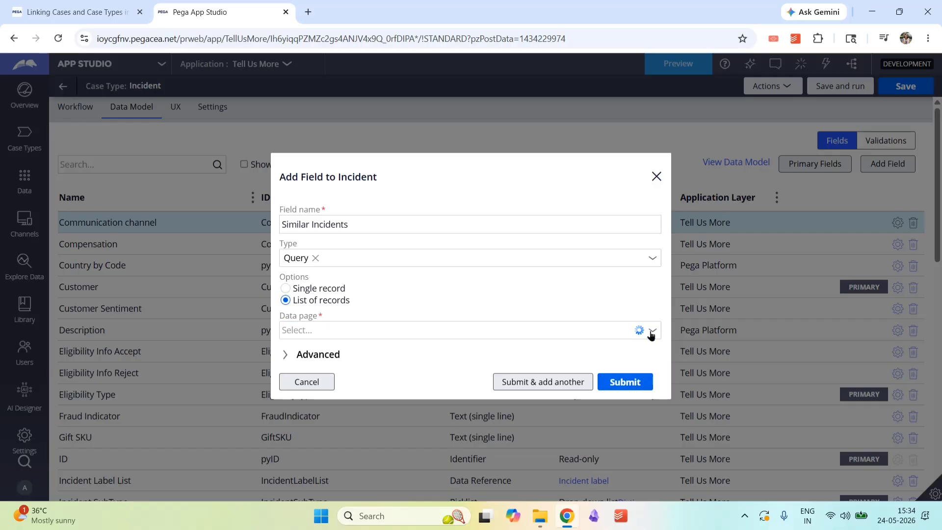
{"action": "left_click", "coordinate": [583, 330]}
{"action": "scroll", "coordinate": [636, 216], "scroll_direction": "down", "scroll_amount": 1}
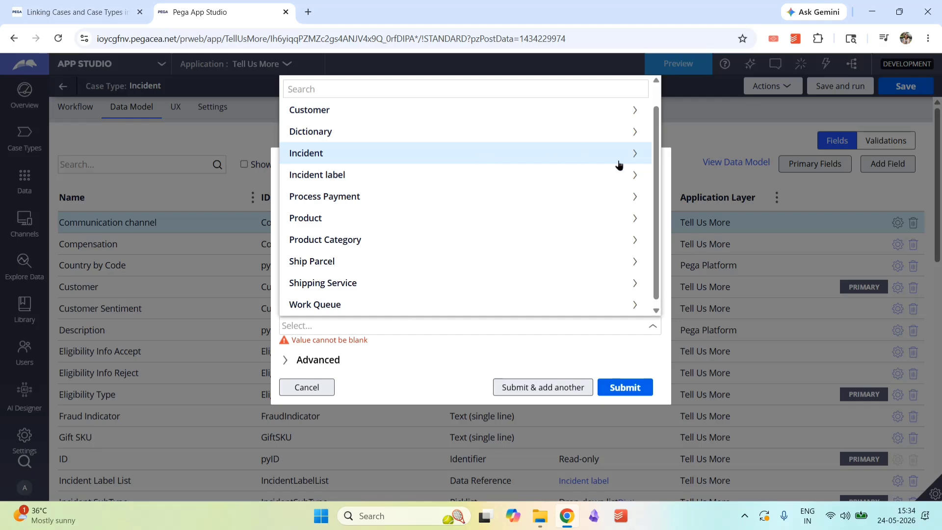
{"action": "scroll", "coordinate": [654, 224], "scroll_direction": "down", "scroll_amount": 1}
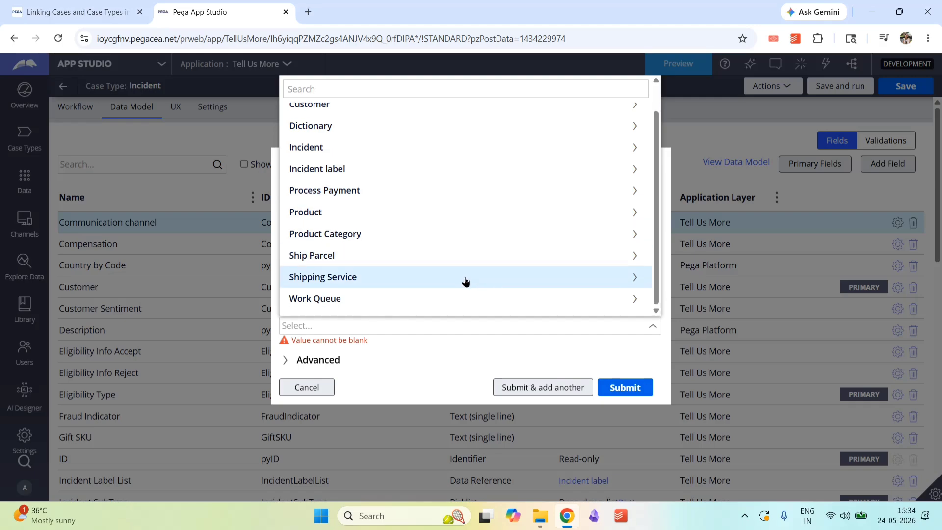
{"action": "left_click", "coordinate": [468, 145]}
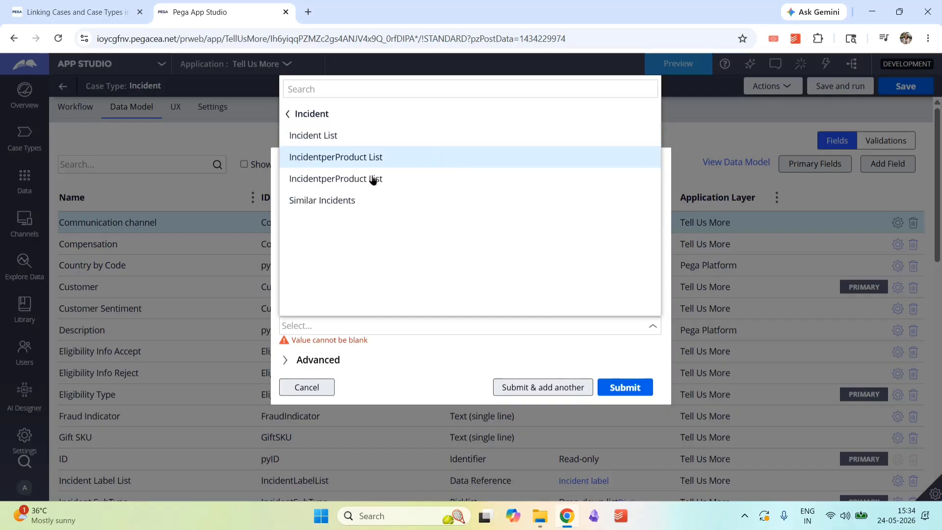
{"action": "left_click", "coordinate": [342, 208]}
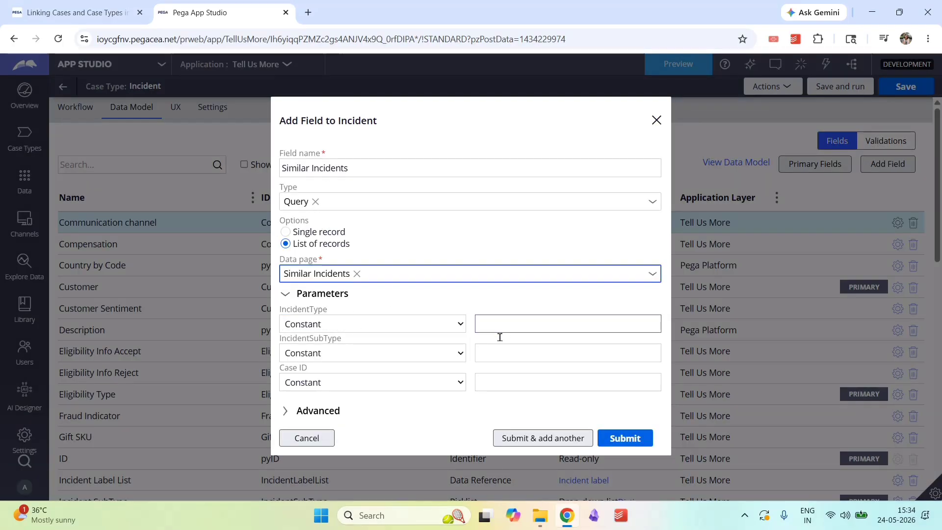
Map the IncidentType parameter of the data page to the Incident Type field
{"action": "left_click", "coordinate": [373, 324]}
{"action": "left_click", "coordinate": [396, 358]}
{"action": "left_click", "coordinate": [505, 324]}
{"action": "left_click", "coordinate": [324, 361]}
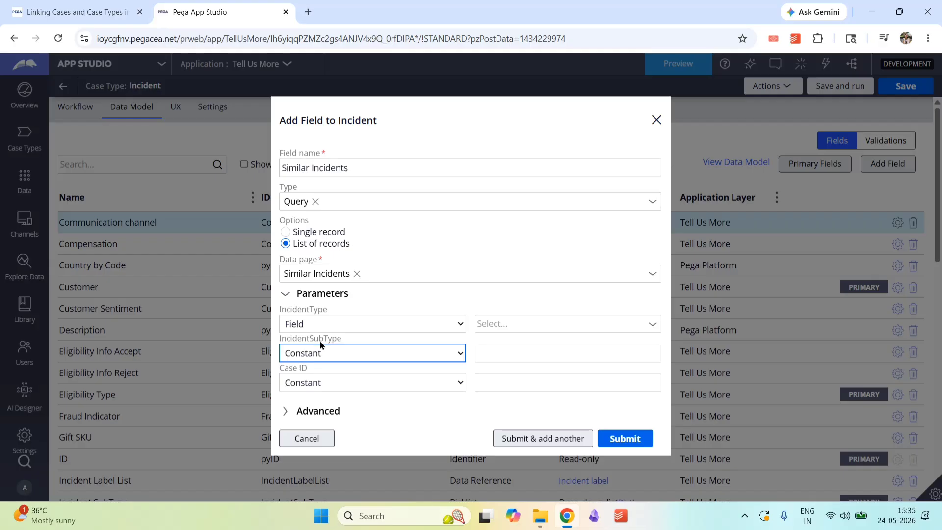
{"action": "left_click", "coordinate": [565, 324]}
{"action": "type", "text": "incid"}
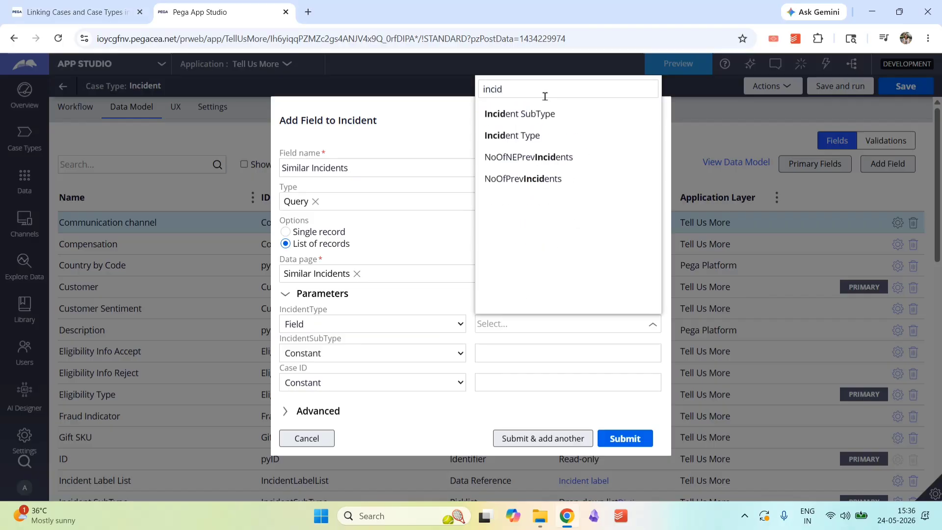
{"action": "key", "text": "Down"}
{"action": "key", "text": "Down"}
{"action": "key", "text": "Return"}
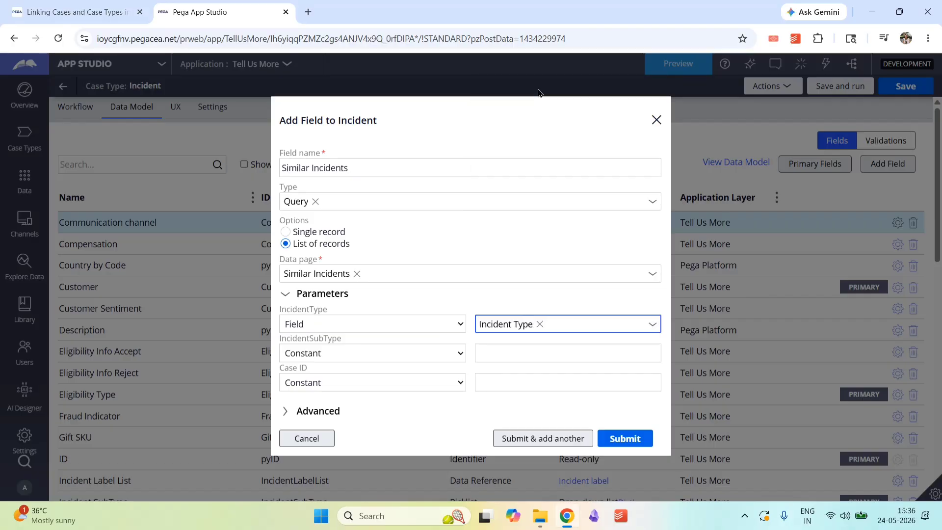
Map the IncidentSubType parameter to the Incident SubType field
{"action": "left_click", "coordinate": [418, 354]}
{"action": "left_click", "coordinate": [367, 385]}
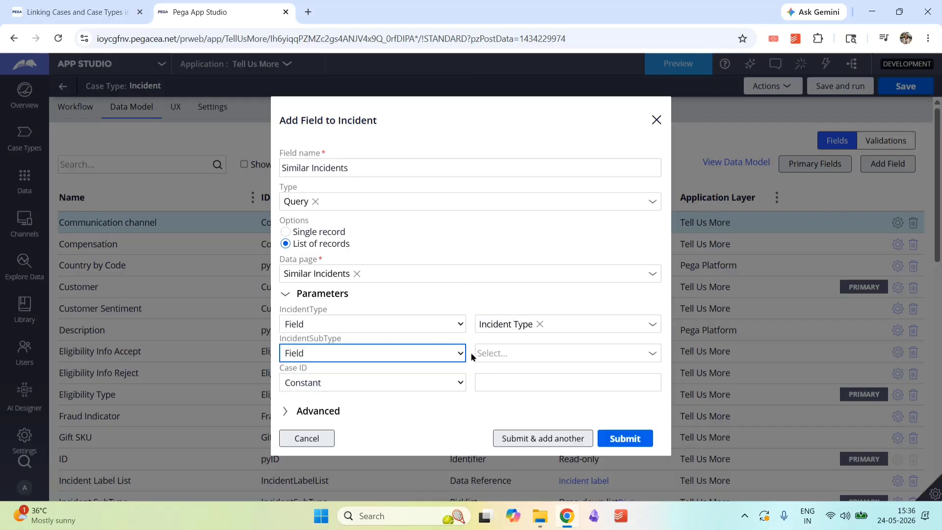
{"action": "left_click", "coordinate": [523, 351]}
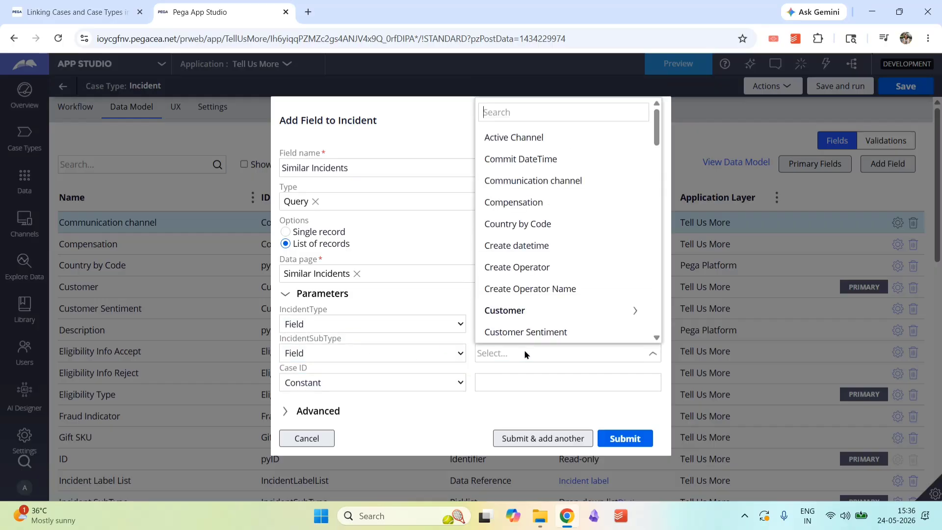
{"action": "left_click", "coordinate": [548, 118]}
{"action": "type", "text": "incide"}
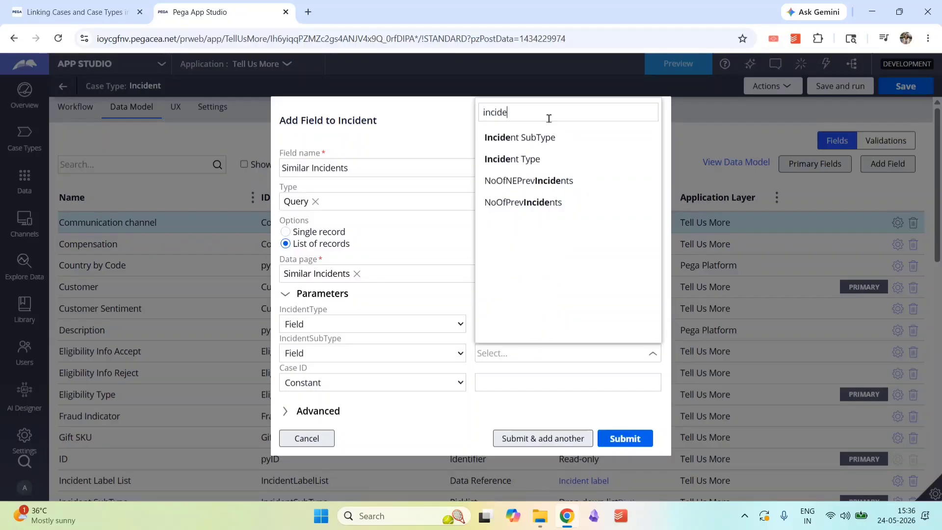
{"action": "left_click", "coordinate": [519, 138]}
Map the Case ID parameter to the ID field, and save the Incident case type with the new query field
{"action": "left_click", "coordinate": [427, 383]}
{"action": "left_click", "coordinate": [454, 400]}
{"action": "left_click", "coordinate": [427, 385]}
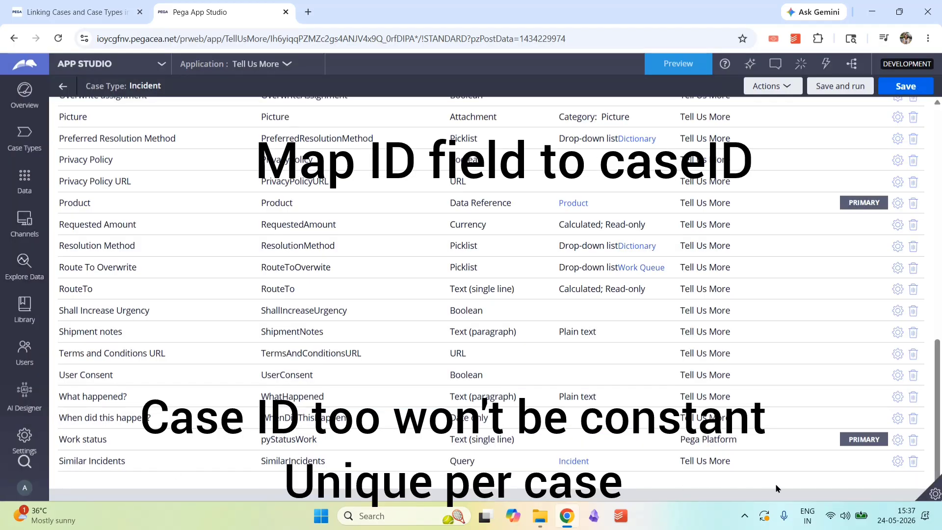
{"action": "left_click_drag", "start_coordinate": [938, 406], "coordinate": [938, 172]}
{"action": "left_click", "coordinate": [906, 86]}
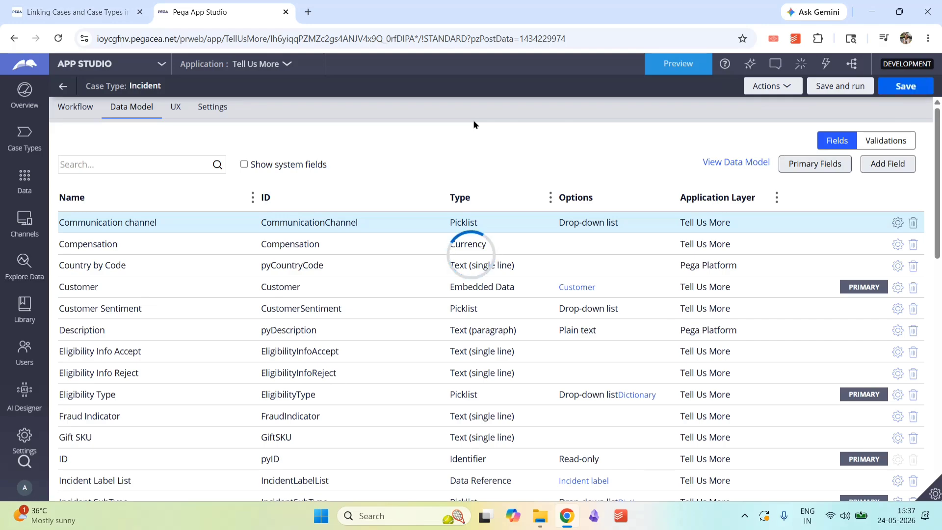
Configure the user action of the Link Similar Incidents step by adding the Similar Incidents field to its view
{"action": "left_click", "coordinate": [75, 107]}
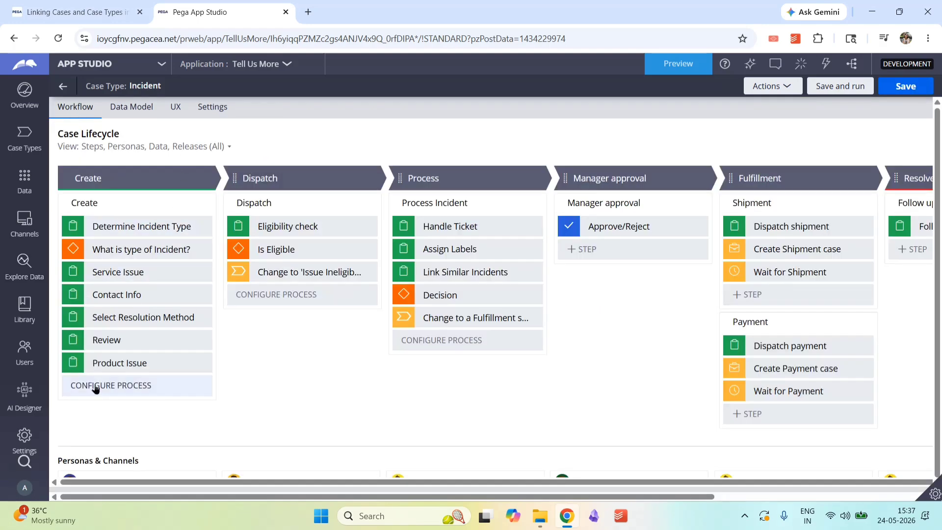
{"action": "left_click", "coordinate": [460, 283]}
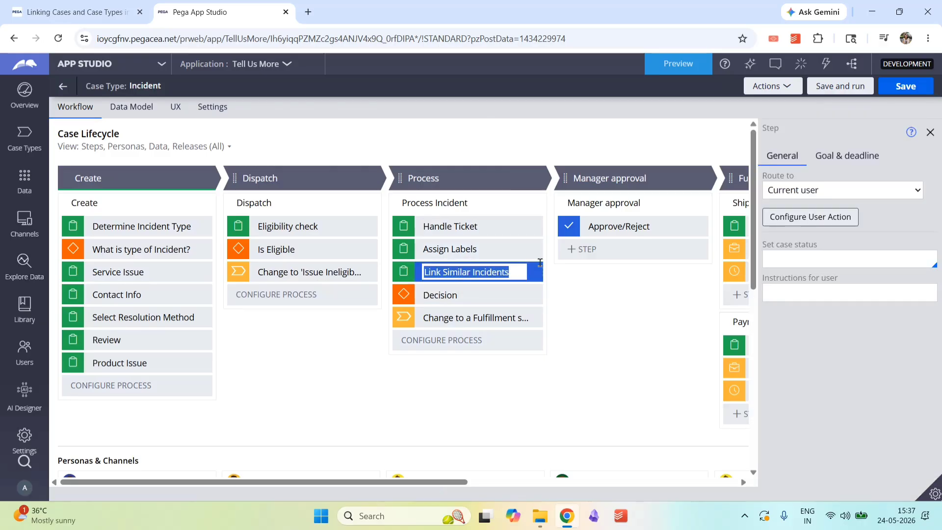
{"action": "left_click", "coordinate": [822, 215]}
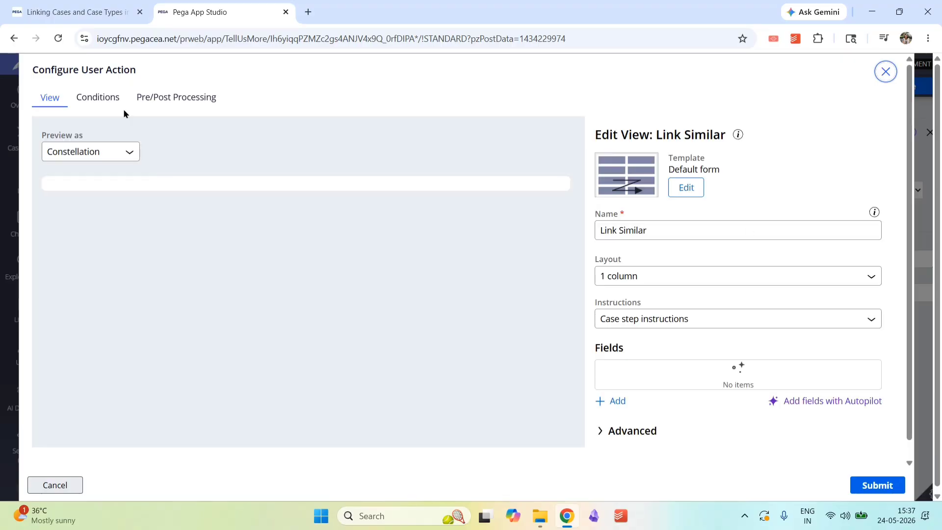
{"action": "left_click", "coordinate": [612, 401]}
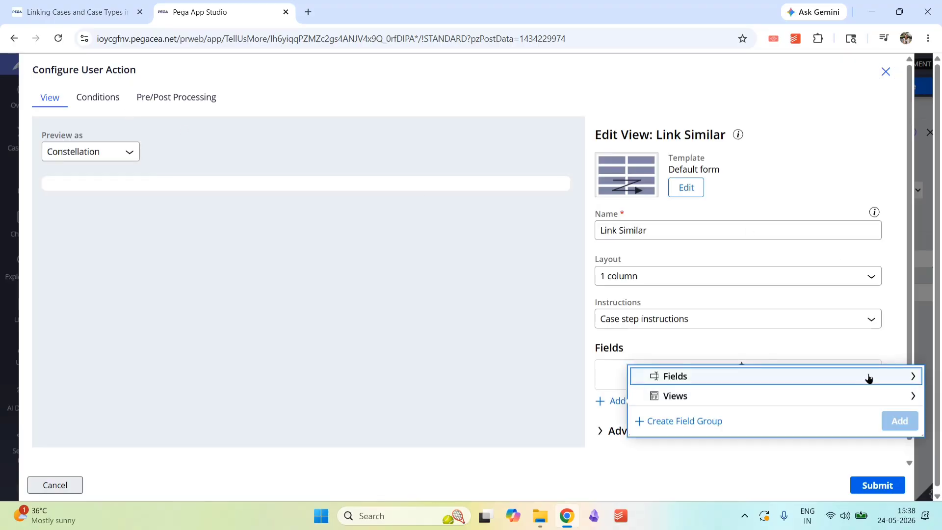
{"action": "left_click", "coordinate": [868, 376]}
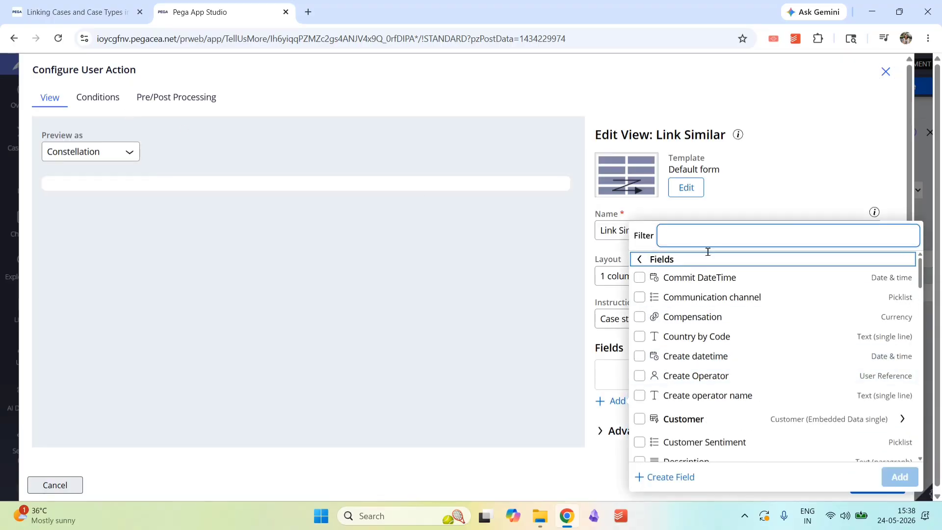
{"action": "type", "text": "simila"}
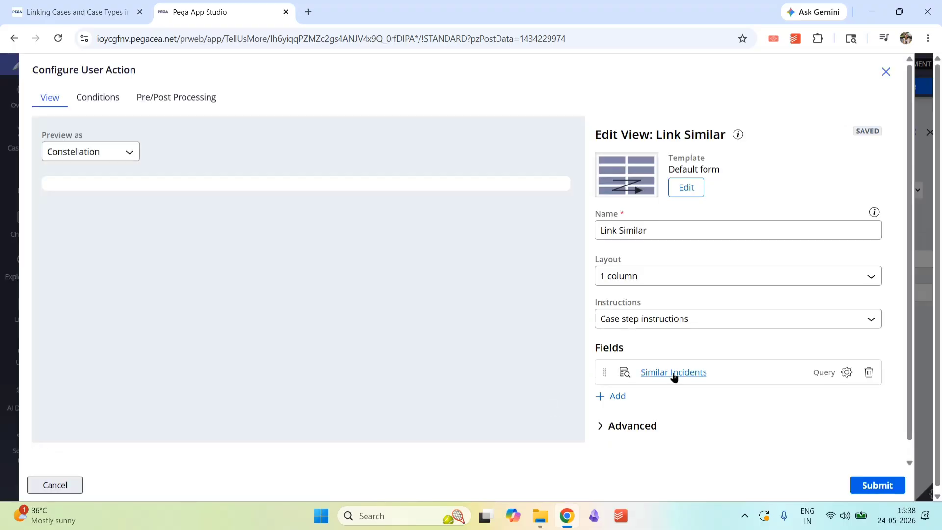
Check the Similar Incidents table's ID, Incident Type and Incident SubType columns, and submit the user action configuration
{"action": "left_click", "coordinate": [672, 373]}
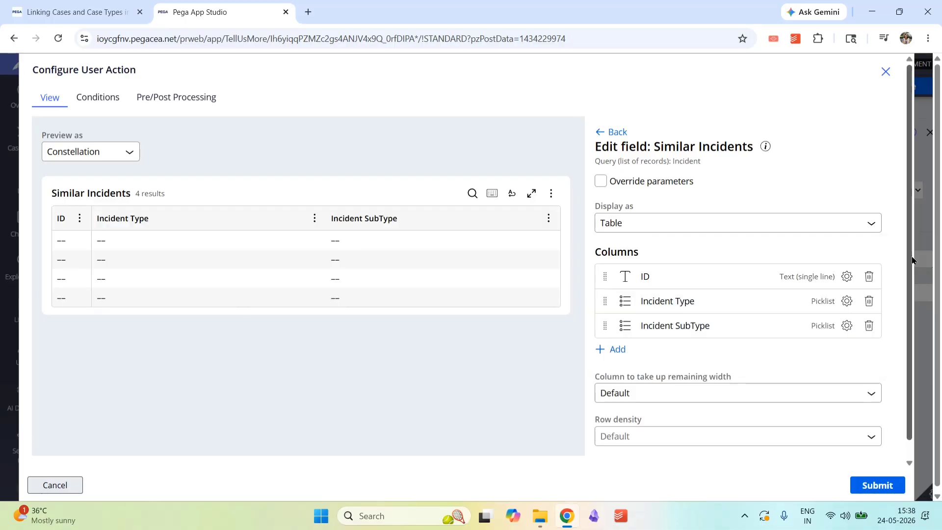
{"action": "left_click_drag", "start_coordinate": [911, 262], "coordinate": [907, 309]}
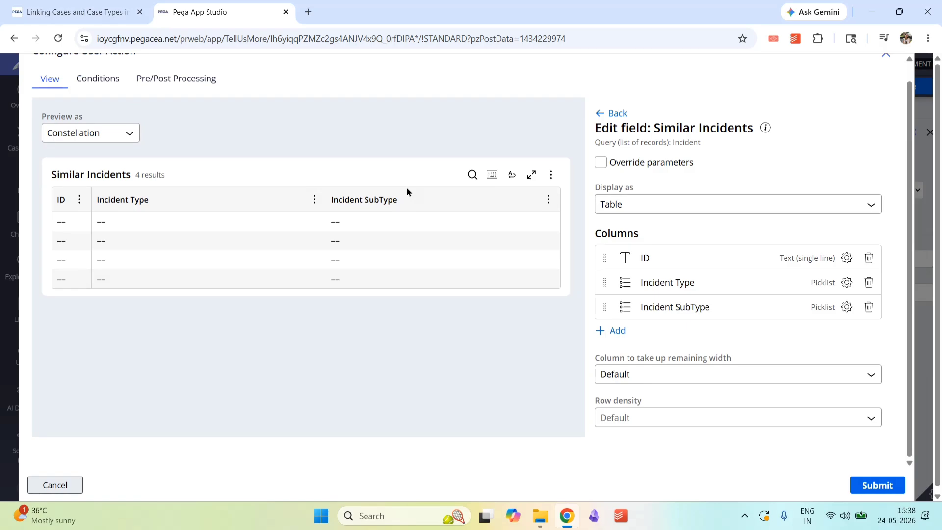
{"action": "left_click_drag", "start_coordinate": [916, 152], "coordinate": [917, 58]}
{"action": "scroll", "coordinate": [918, 58], "scroll_direction": "down", "scroll_amount": 1}
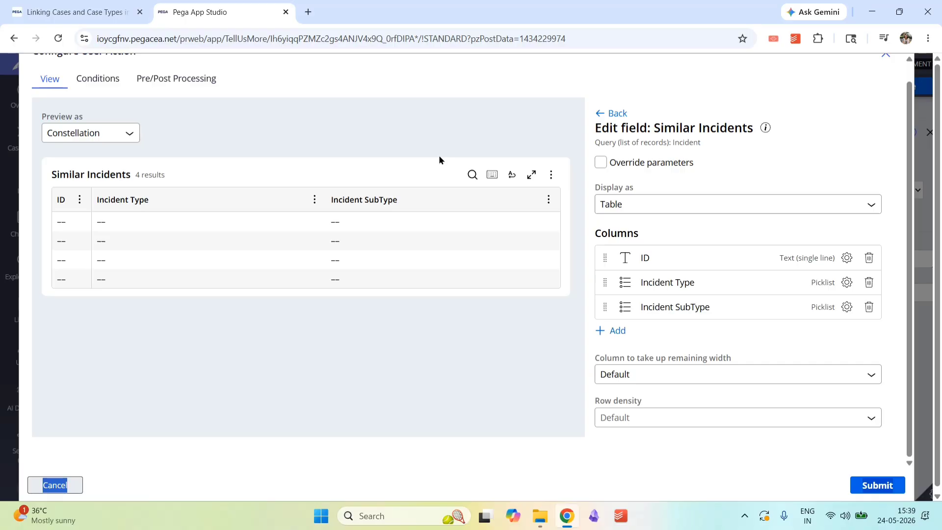
{"action": "left_click", "coordinate": [865, 493]}
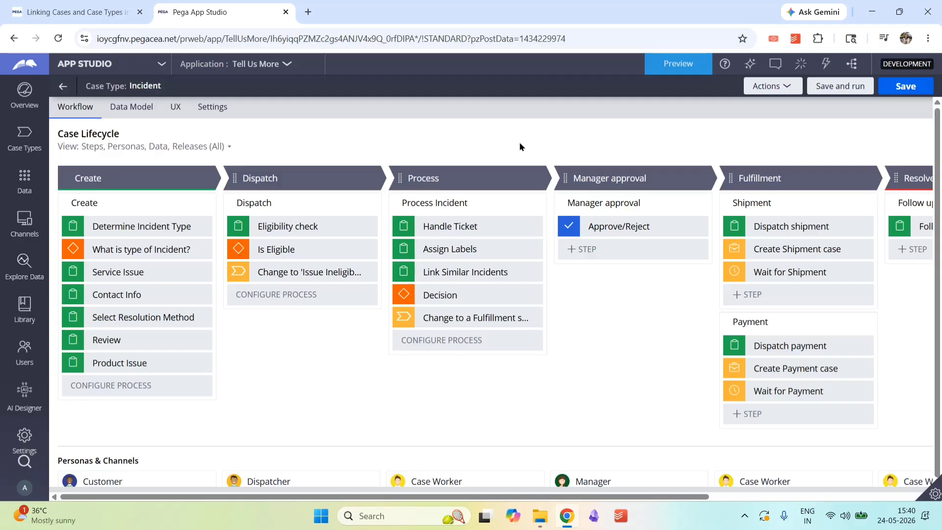
Select the Dispatch shipment step in the Fulfillment stage, and open the Incident case type's data model
{"action": "left_click_drag", "start_coordinate": [535, 497], "coordinate": [748, 496]}
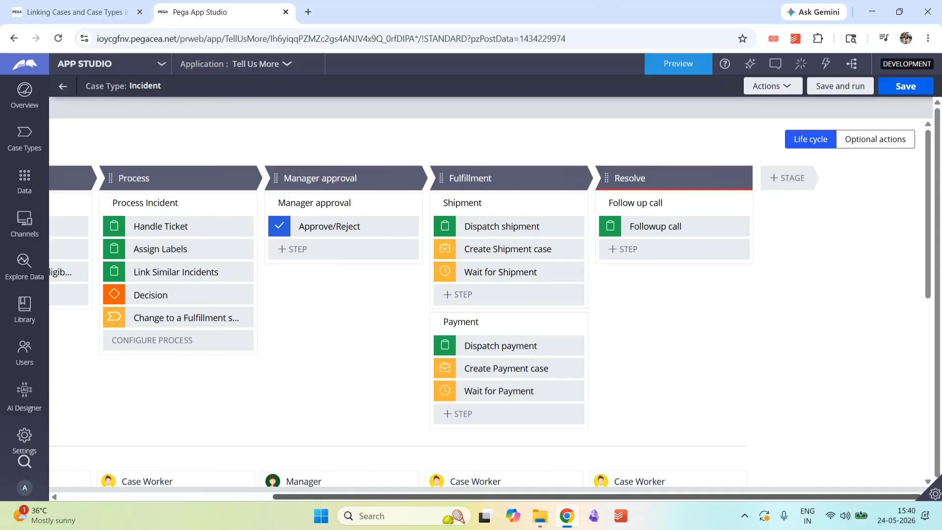
{"action": "left_click", "coordinate": [506, 253]}
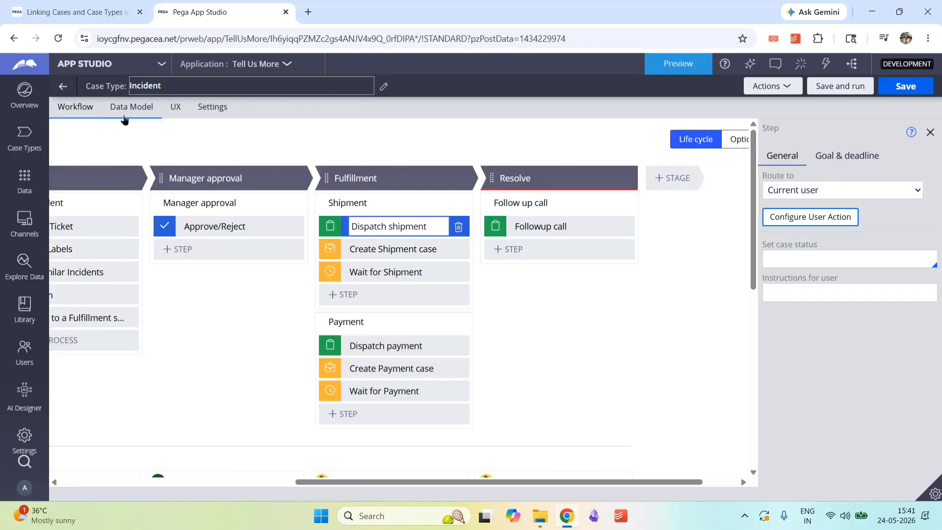
{"action": "left_click", "coordinate": [147, 112]}
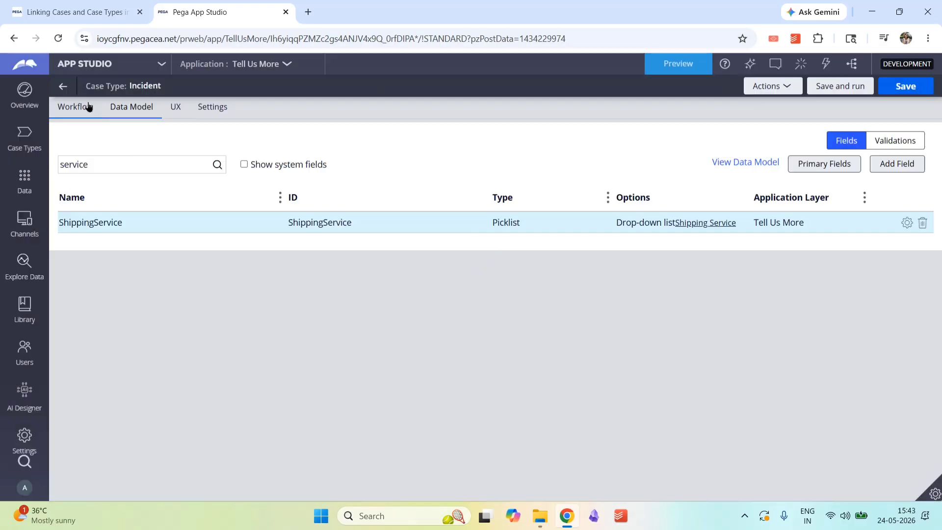
Review the Gift SKU, Shipment notes and ShippingService fields in the Dispatch shipment step's user action view, and submit it
{"action": "left_click", "coordinate": [75, 106]}
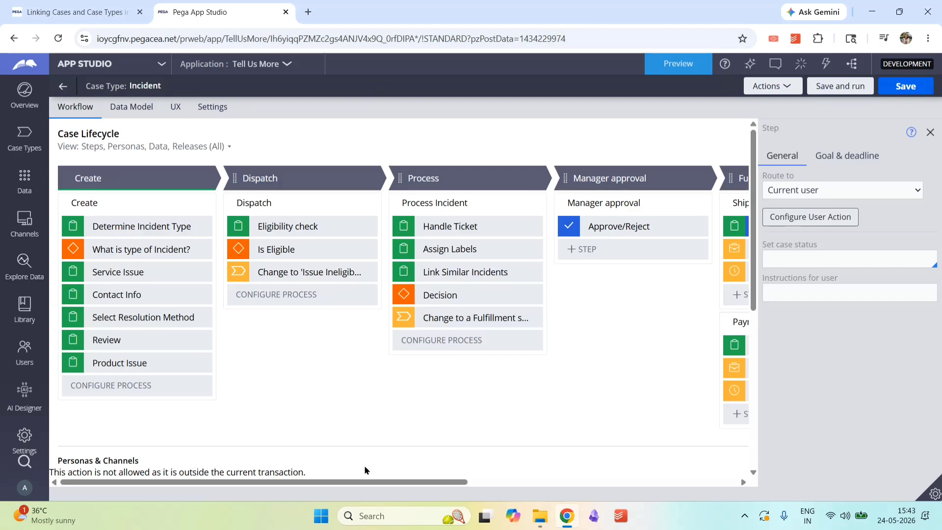
{"action": "left_click_drag", "start_coordinate": [366, 482], "coordinate": [570, 482]}
{"action": "left_click", "coordinate": [440, 226]}
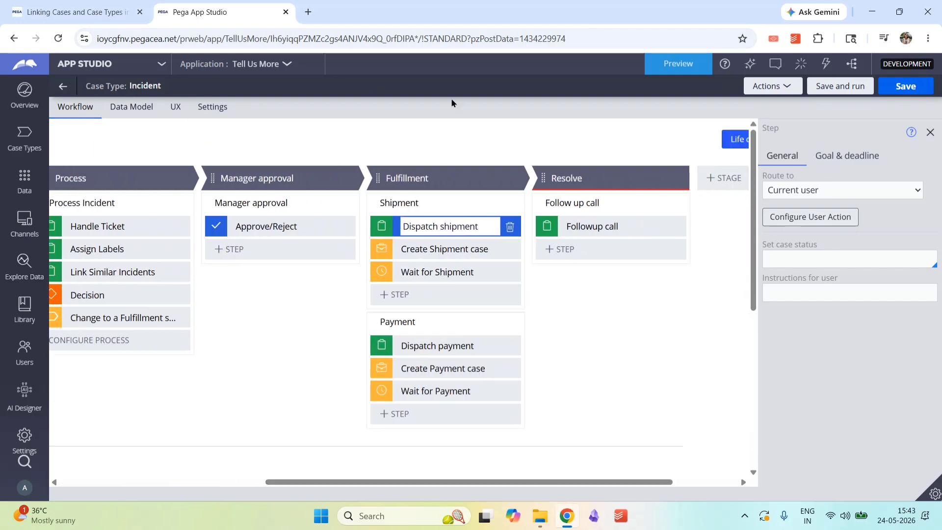
{"action": "left_click", "coordinate": [806, 217]}
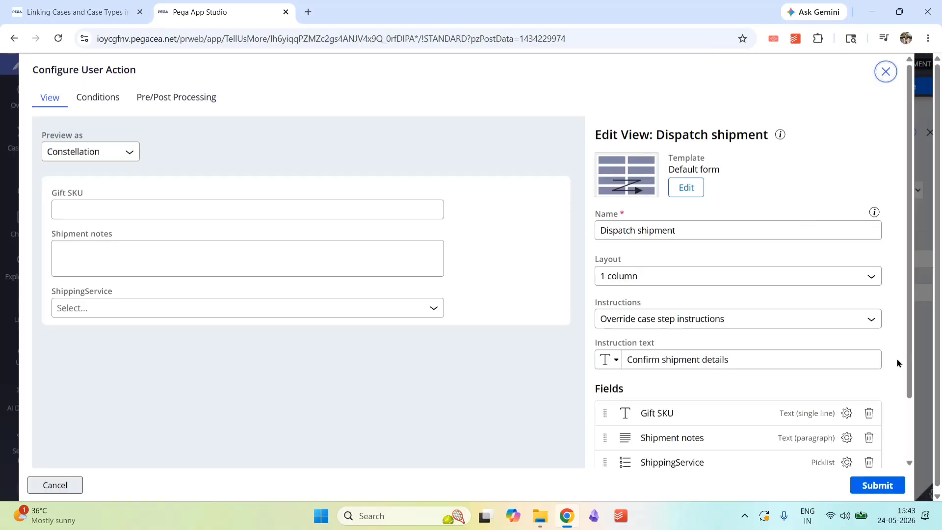
{"action": "scroll", "coordinate": [910, 399], "scroll_direction": "down", "scroll_amount": 2}
{"action": "left_click_drag", "start_coordinate": [911, 398], "coordinate": [911, 423]}
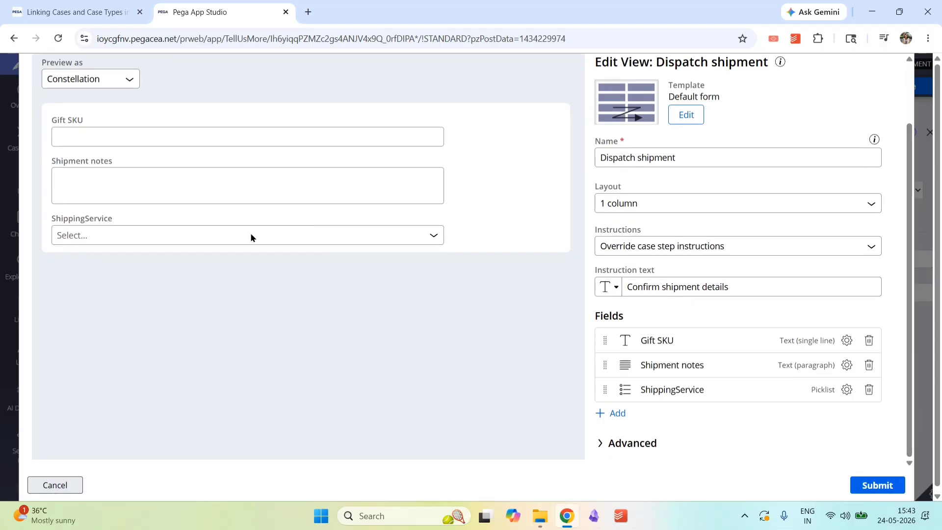
{"action": "scroll", "coordinate": [915, 286], "scroll_direction": "up", "scroll_amount": 2}
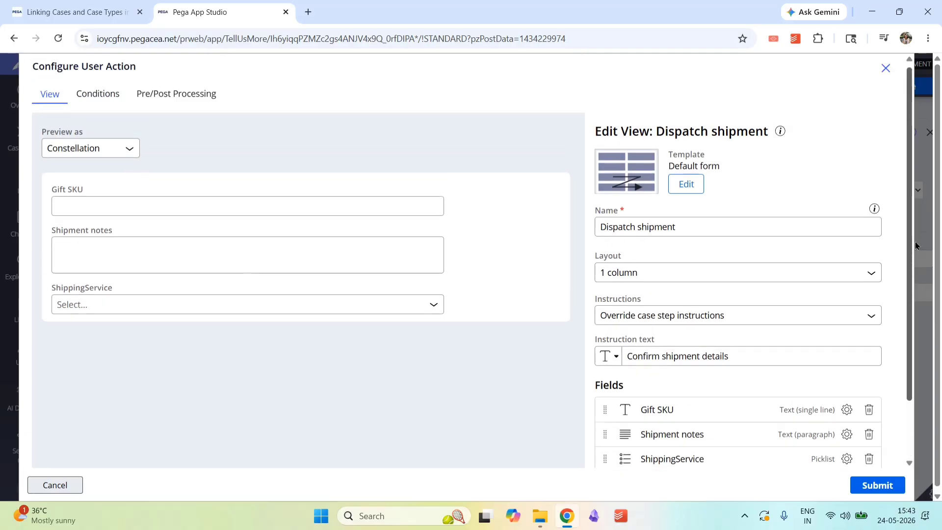
{"action": "scroll", "coordinate": [915, 287], "scroll_direction": "down", "scroll_amount": 1}
{"action": "left_click", "coordinate": [878, 485]}
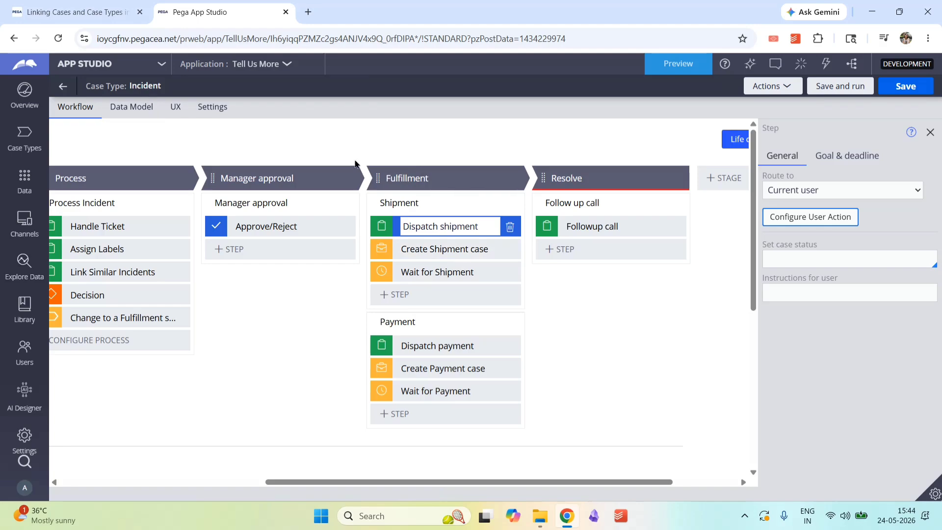
In Dev Studio, set CreateShipmentCase as the data transform of the Shipment flow's Create Shipment case step, and open that rule
{"action": "left_click", "coordinate": [458, 253]}
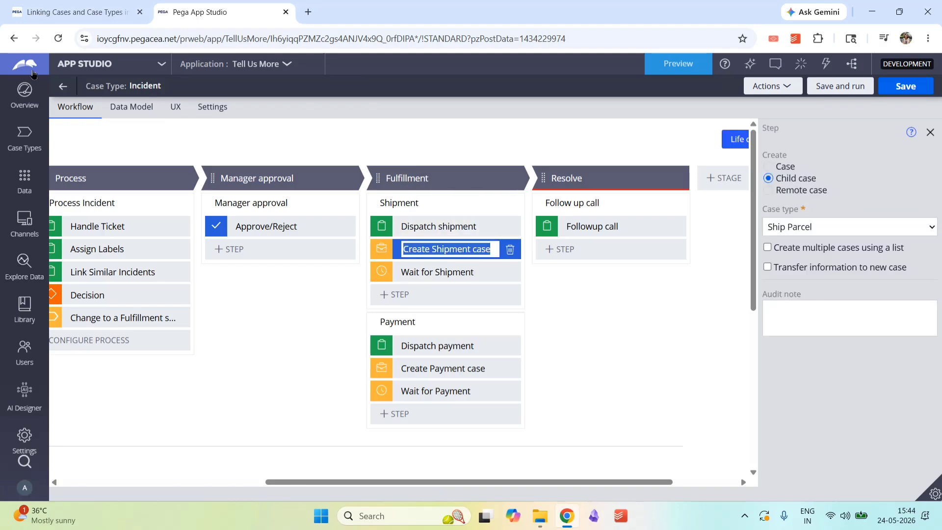
{"action": "left_click", "coordinate": [108, 63]}
{"action": "left_click", "coordinate": [83, 106]}
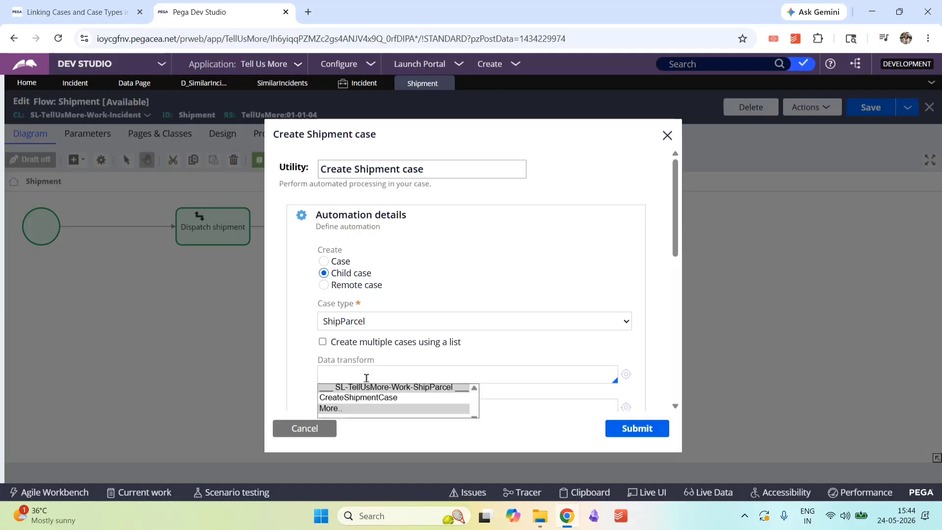
{"action": "left_click", "coordinate": [353, 398]}
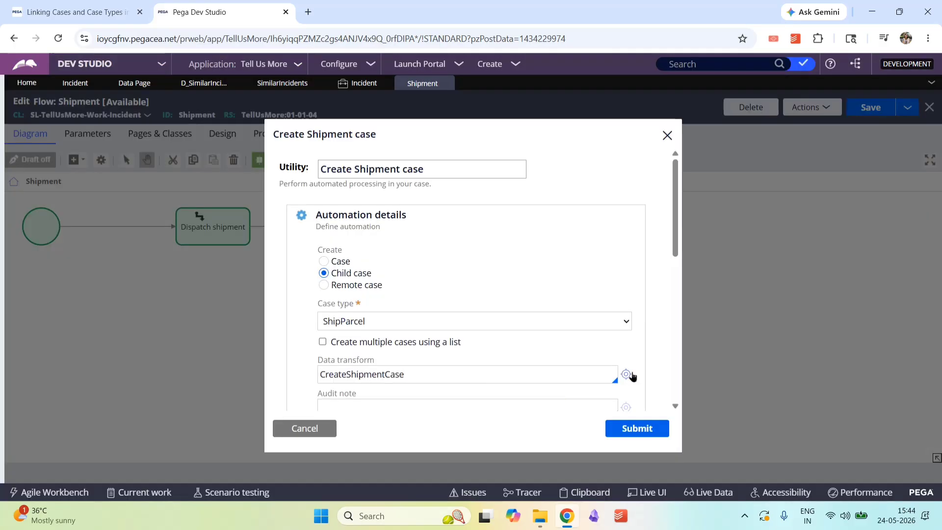
{"action": "left_click", "coordinate": [626, 375]}
{"action": "left_click_drag", "start_coordinate": [677, 191], "coordinate": [663, 296]}
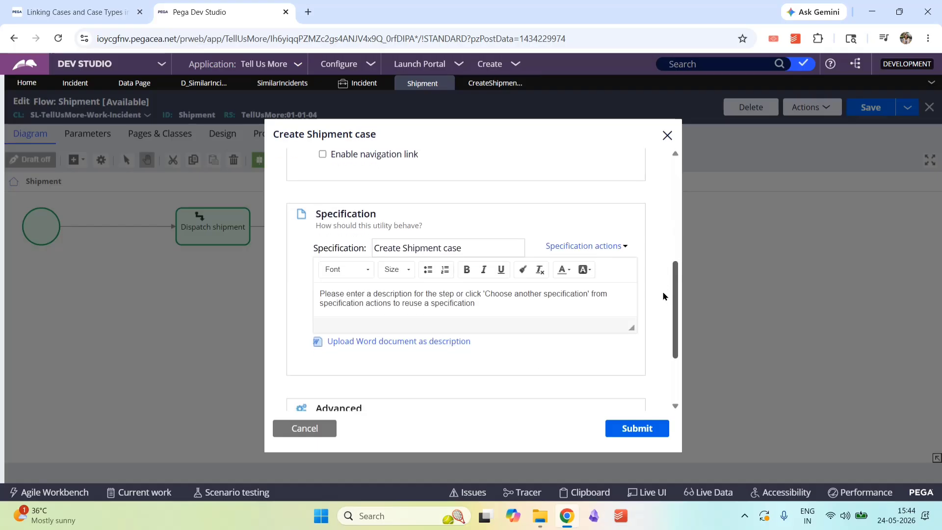
{"action": "scroll", "coordinate": [663, 296], "scroll_direction": "up", "scroll_amount": 4}
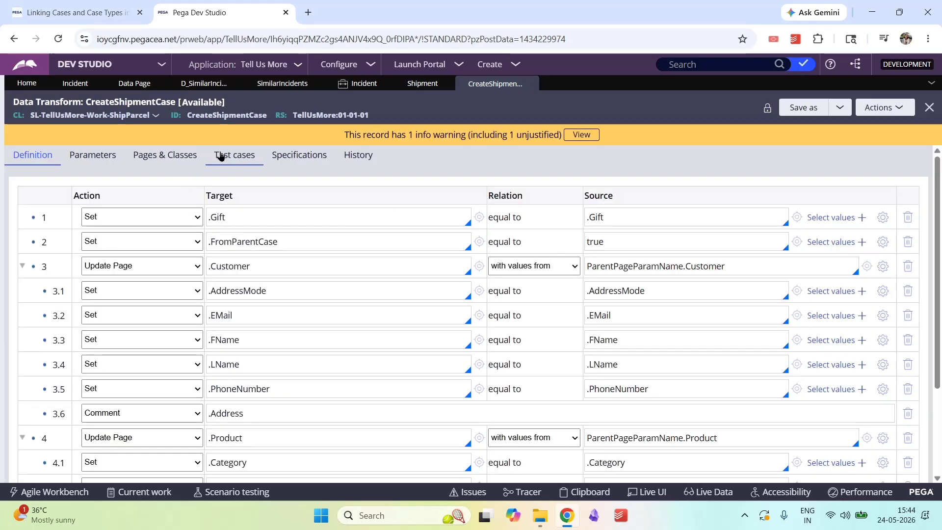
Check the Customer and Product page mappings in CreateShipmentCase and the class assigned to its ParentPageParamName page
{"action": "left_click", "coordinate": [23, 266]}
{"action": "left_click", "coordinate": [23, 291]}
{"action": "left_click_drag", "start_coordinate": [598, 267], "coordinate": [692, 277]}
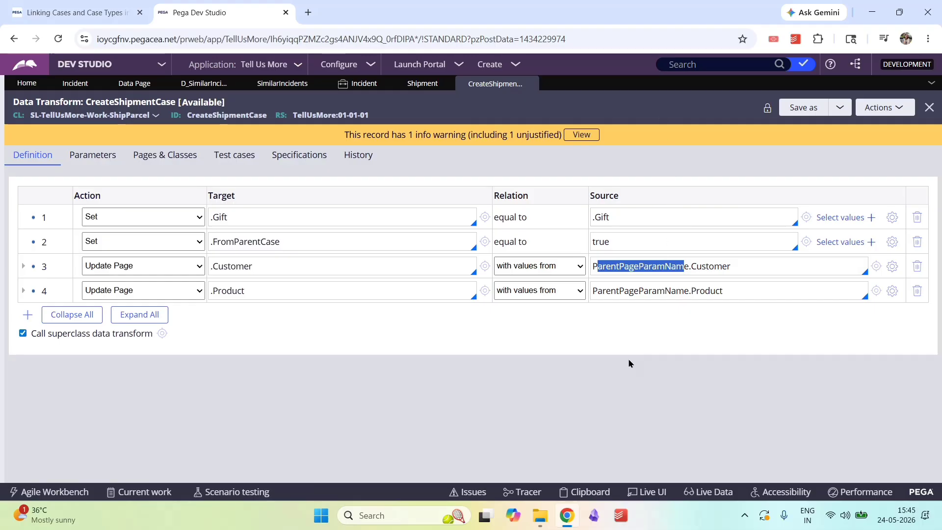
{"action": "left_click", "coordinate": [165, 155]}
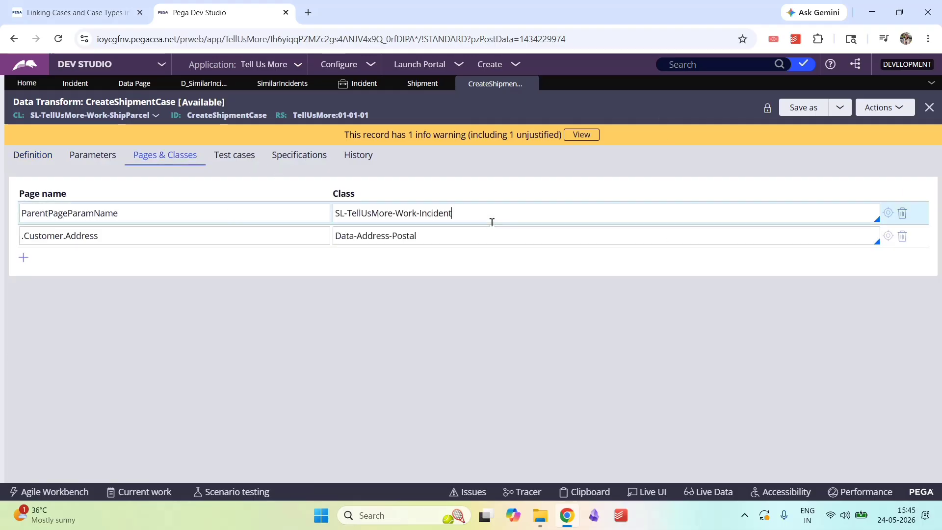
{"action": "left_click_drag", "start_coordinate": [471, 223], "coordinate": [343, 222]}
{"action": "left_click", "coordinate": [33, 155]}
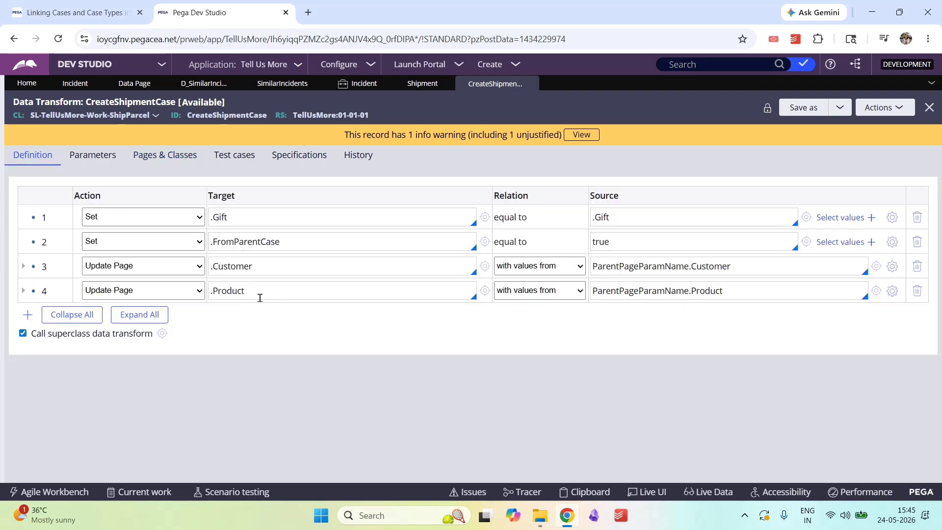
Insert a Set row above the .Gift row with target .shipp and source ParentPageParamName.ShippingService
{"action": "right_click", "coordinate": [44, 220]}
{"action": "left_click", "coordinate": [64, 233]}
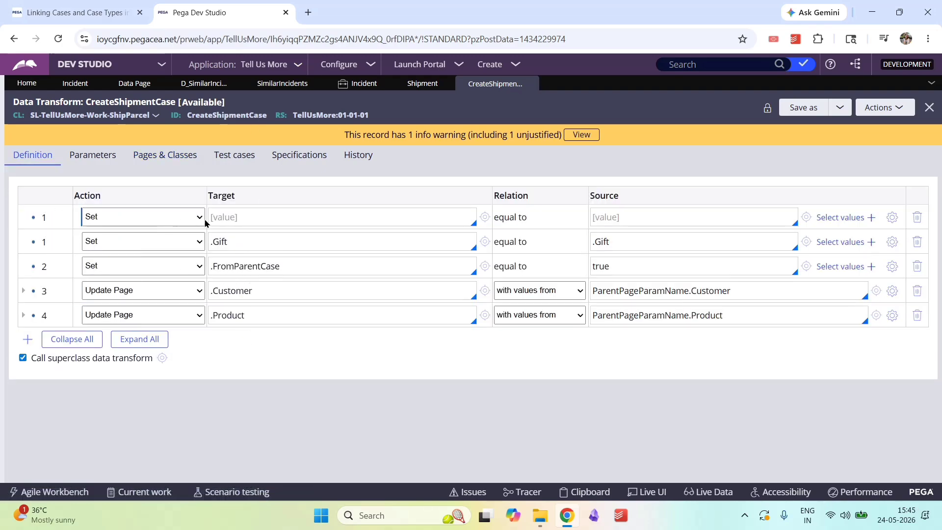
{"action": "type", "text": ".sh"}
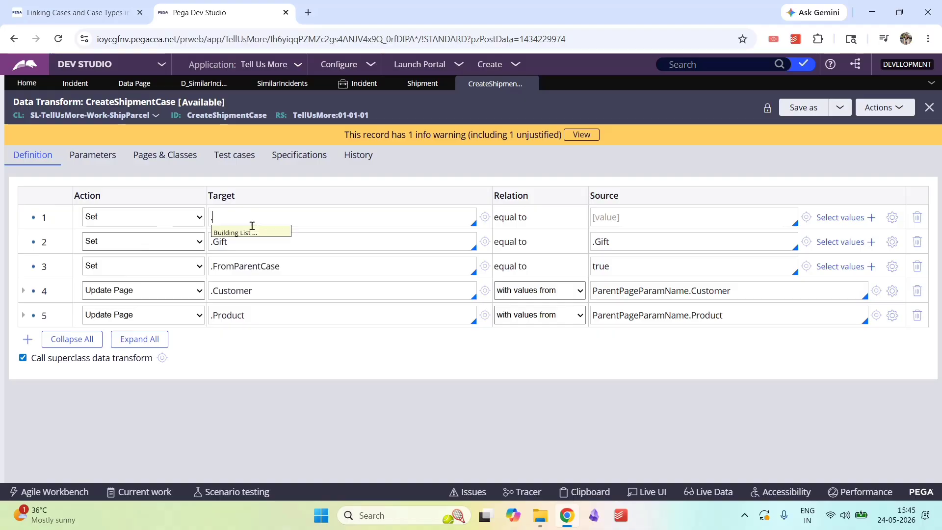
{"action": "type", "text": "ipp"}
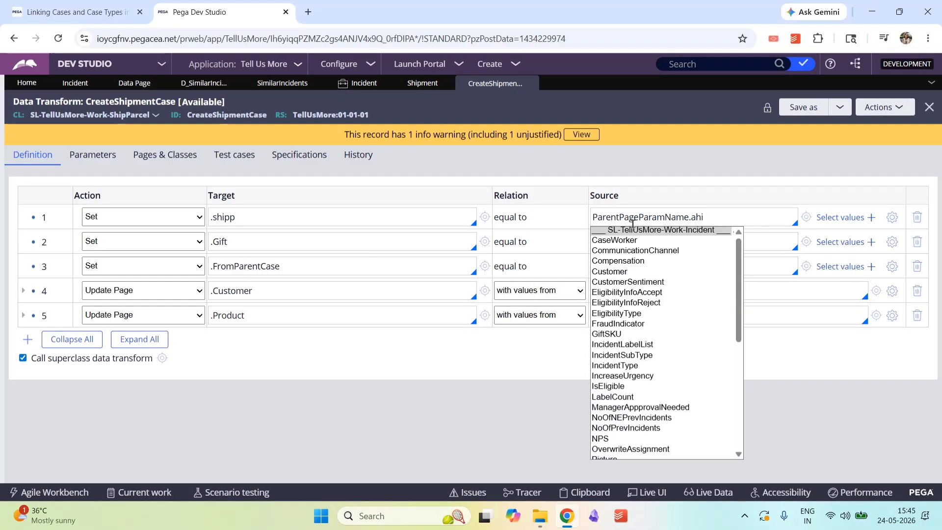
{"action": "type", "text": "shi"}
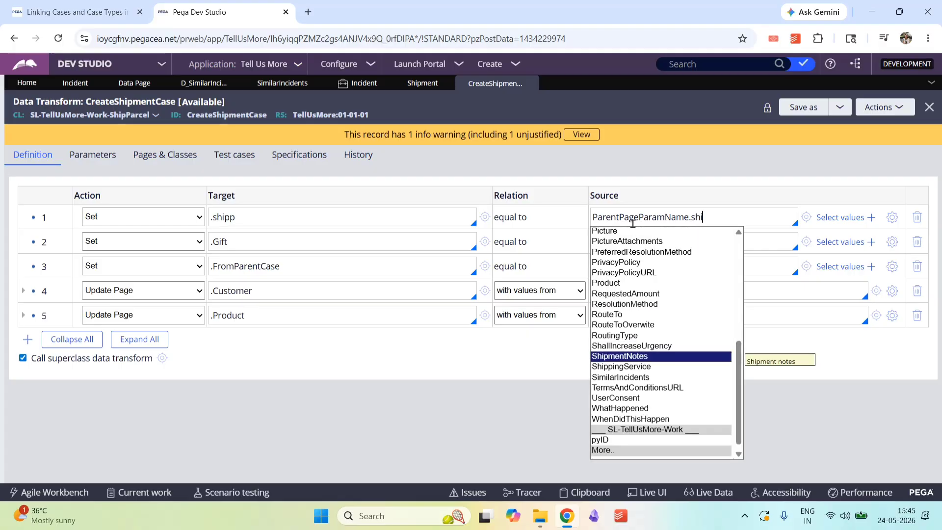
{"action": "key", "text": "Down"}
{"action": "key", "text": "Return"}
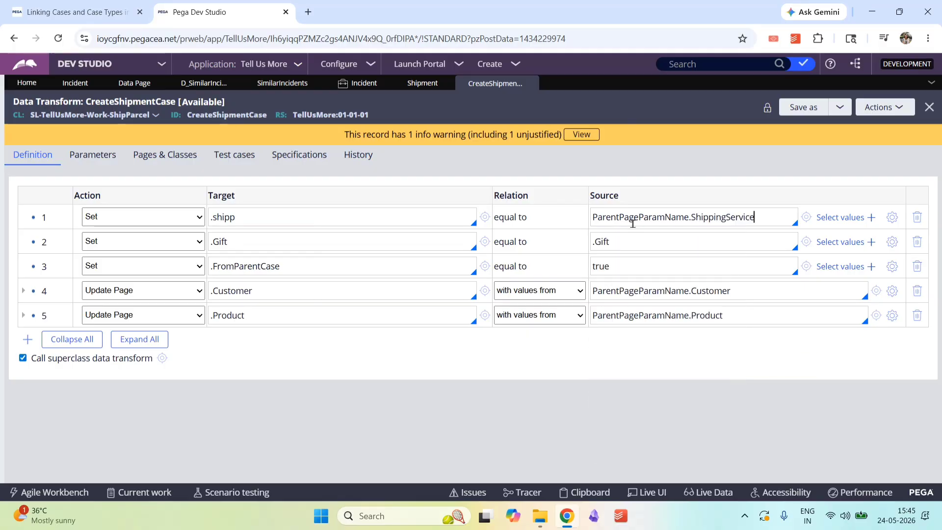
Inspect the property type and display settings of the Incident class's ShippingService property, and return to the data transform
{"action": "left_click", "coordinate": [806, 217]}
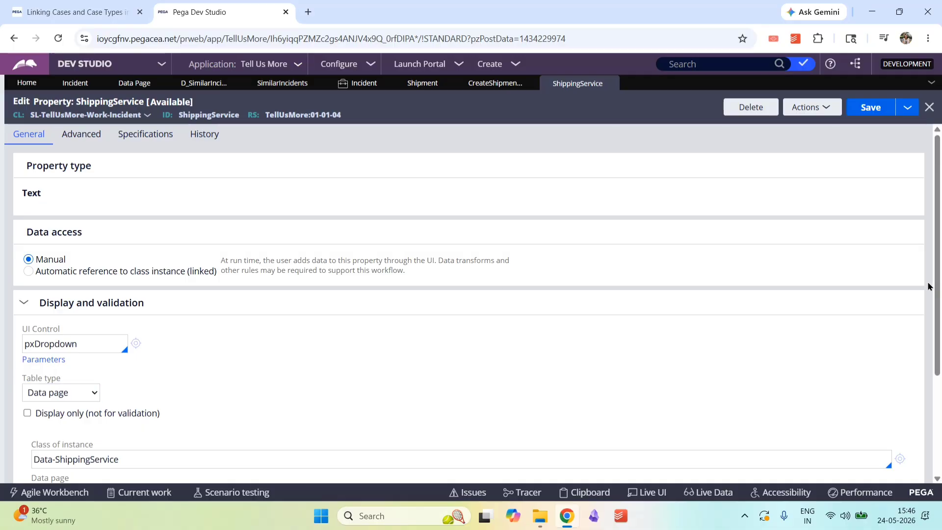
{"action": "left_click_drag", "start_coordinate": [939, 292], "coordinate": [940, 364]}
{"action": "scroll", "coordinate": [44, 329], "scroll_direction": "up", "scroll_amount": 3}
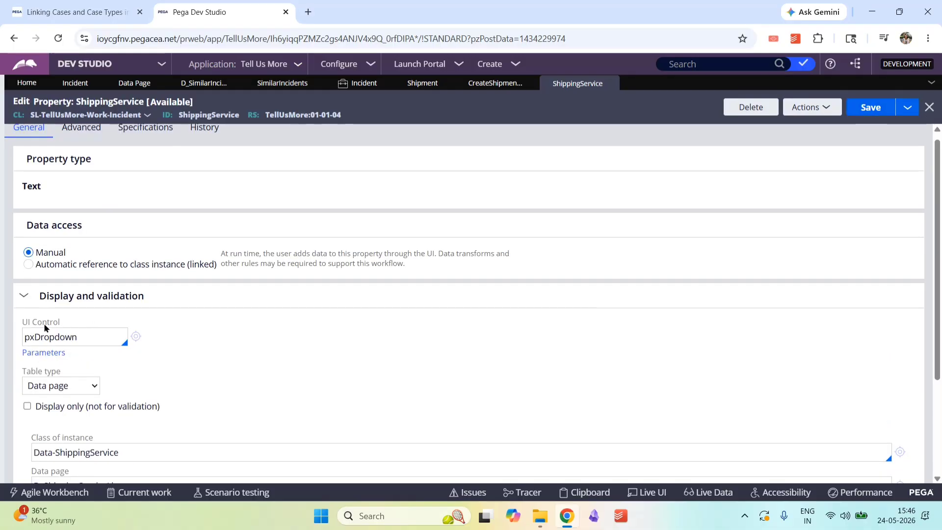
{"action": "left_click", "coordinate": [496, 83]}
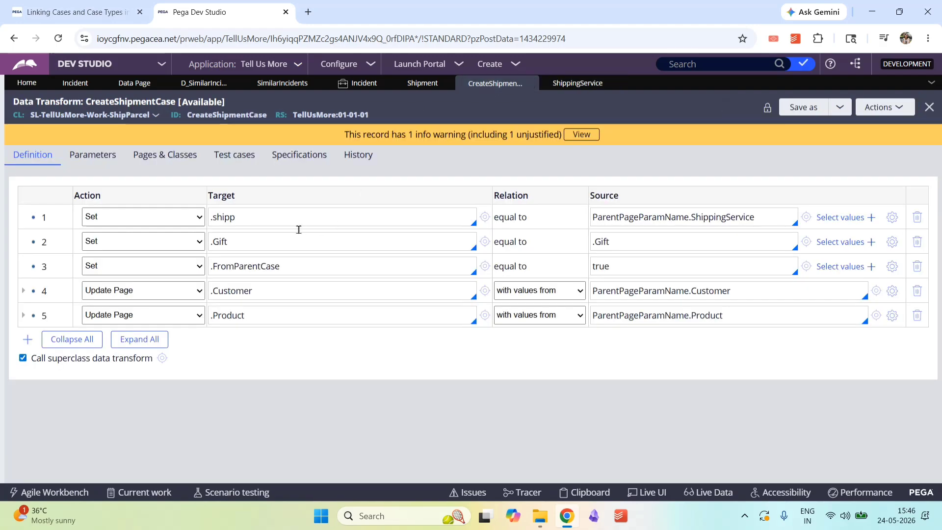
Set the first row's target to .ShippingService
{"action": "key", "text": "BackSpace"}
{"action": "key", "text": "BackSpace"}
{"action": "key", "text": "BackSpace"}
{"action": "key", "text": "BackSpace"}
{"action": "key", "text": "BackSpace"}
{"action": "type", "text": ".shi"}
{"action": "left_click", "coordinate": [231, 251]}
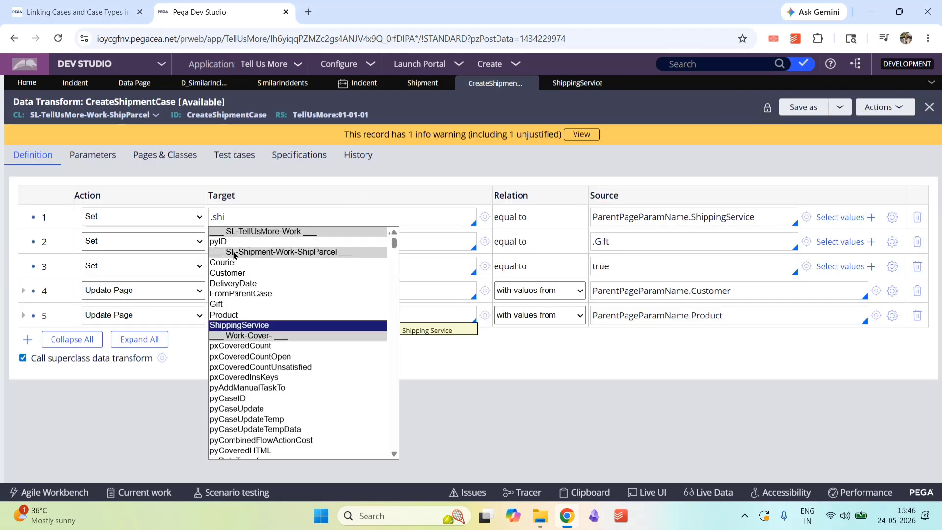
{"action": "key", "text": "Return"}
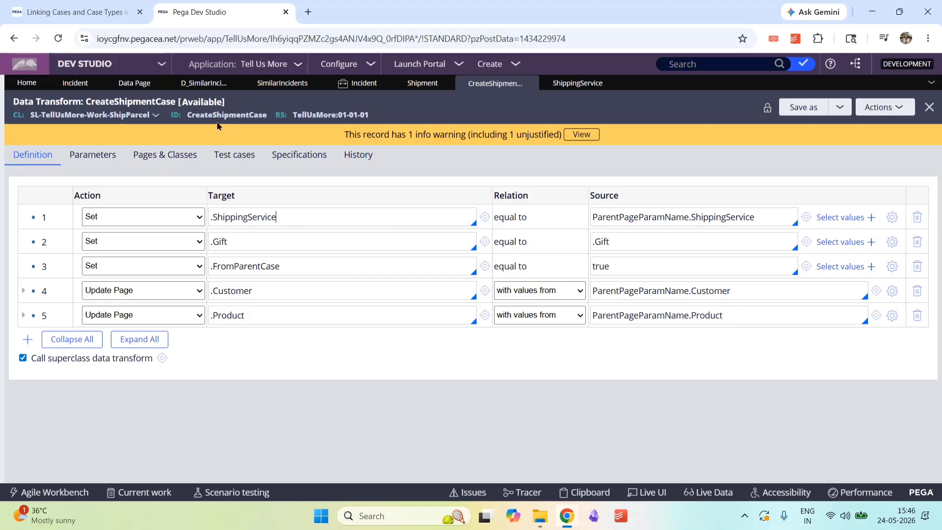
Inspect the property type of the target ShippingService in the ShipParcel class, and close its rule
{"action": "left_click", "coordinate": [485, 217]}
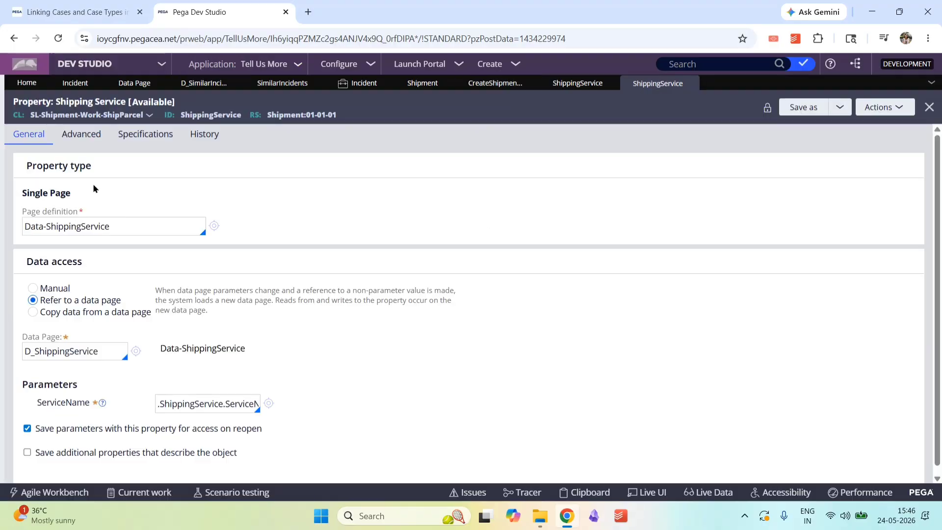
{"action": "left_click_drag", "start_coordinate": [74, 193], "coordinate": [18, 193]}
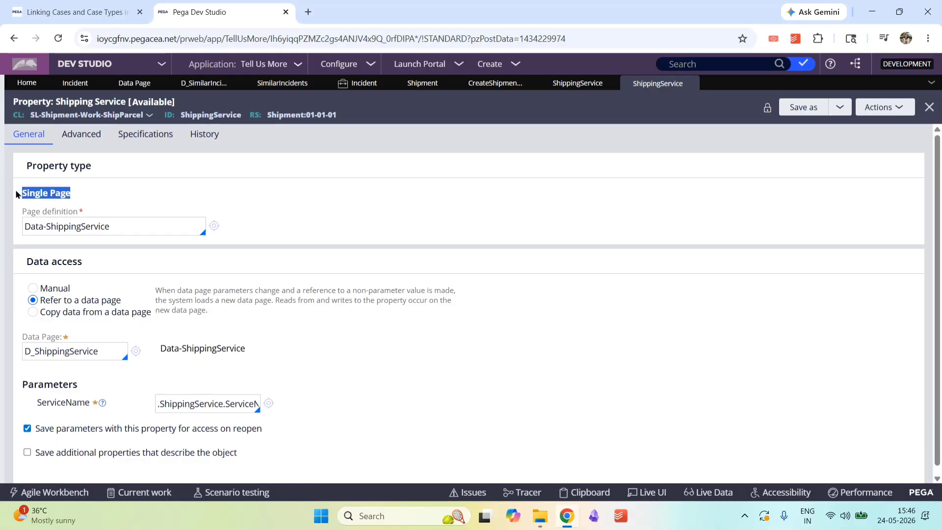
{"action": "left_click", "coordinate": [691, 84]}
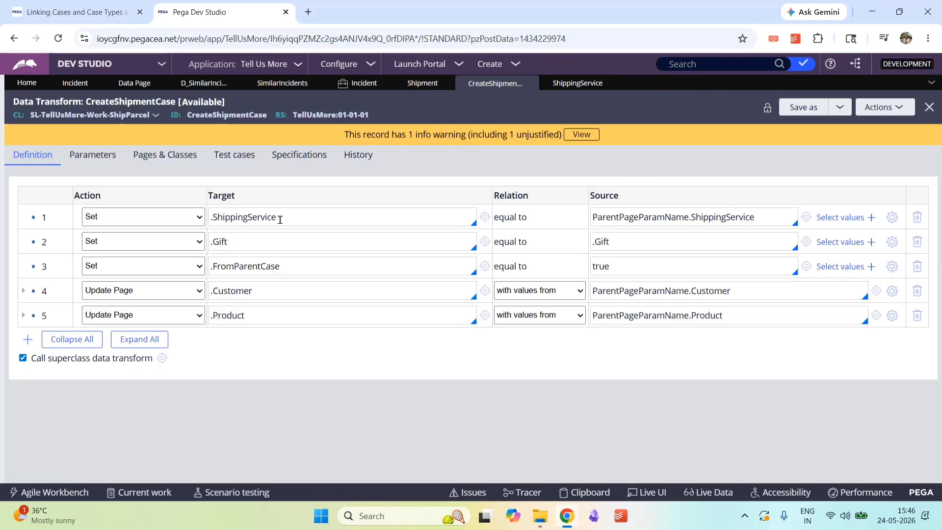
Extend the first row's target to .ShippingService.ServiceName
{"action": "left_click", "coordinate": [296, 222]}
{"action": "type", "text": "."}
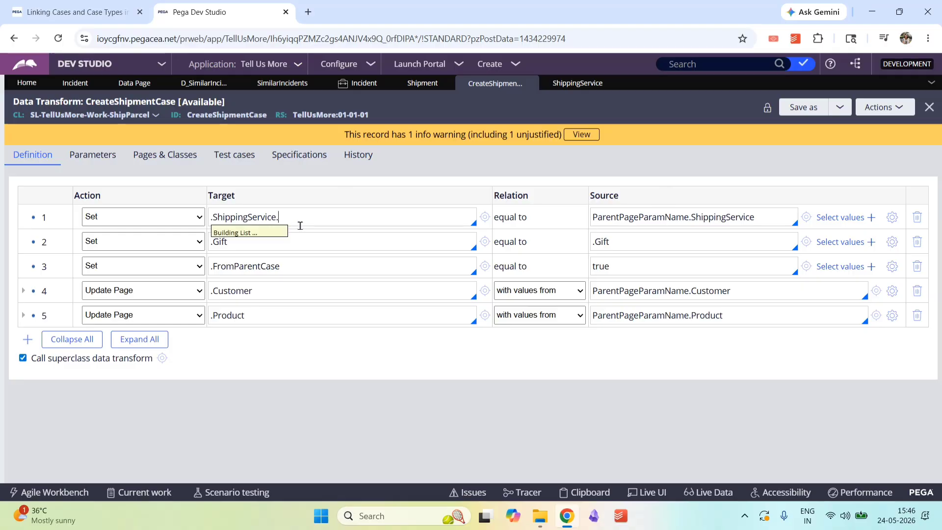
{"action": "key", "text": "Down"}
{"action": "key", "text": "Down"}
{"action": "key", "text": "Down"}
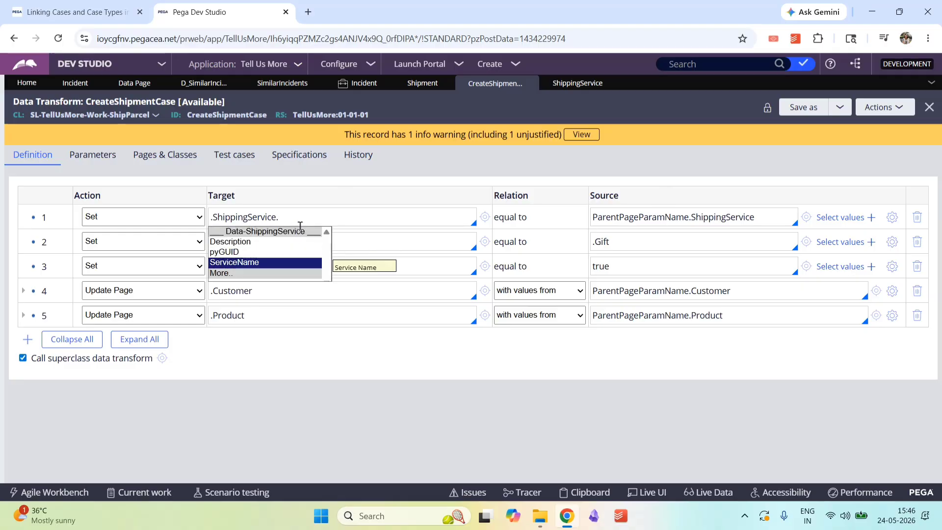
{"action": "key", "text": "Return"}
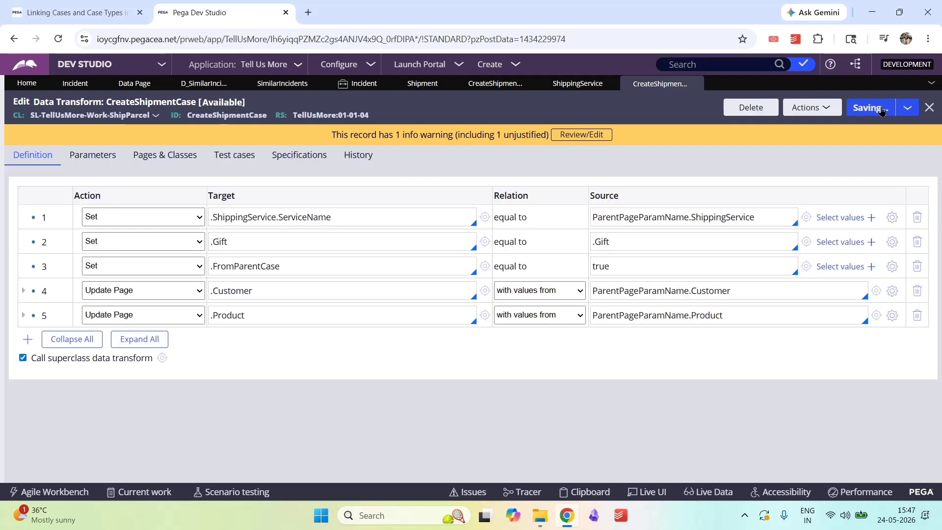
Switch to Dev Studio and open the list of Incident class instances
{"action": "left_click", "coordinate": [122, 66]}
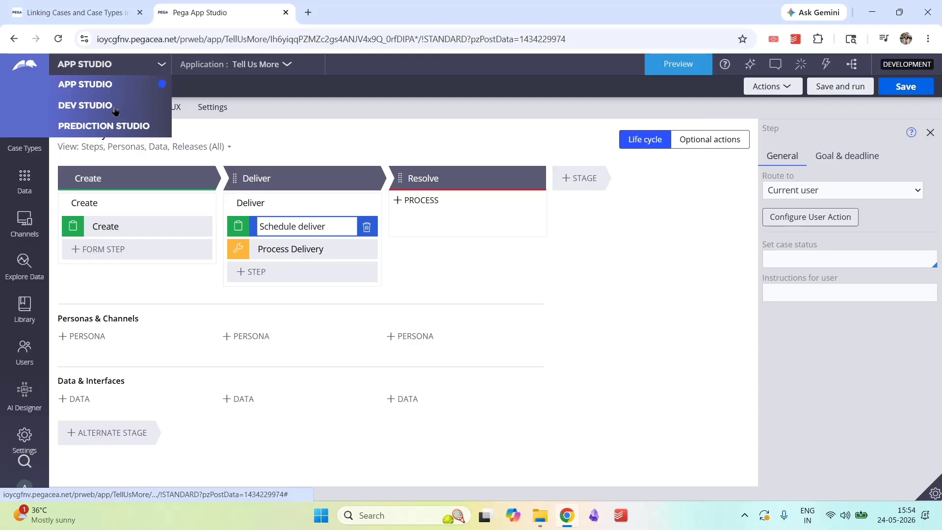
{"action": "left_click", "coordinate": [111, 105]}
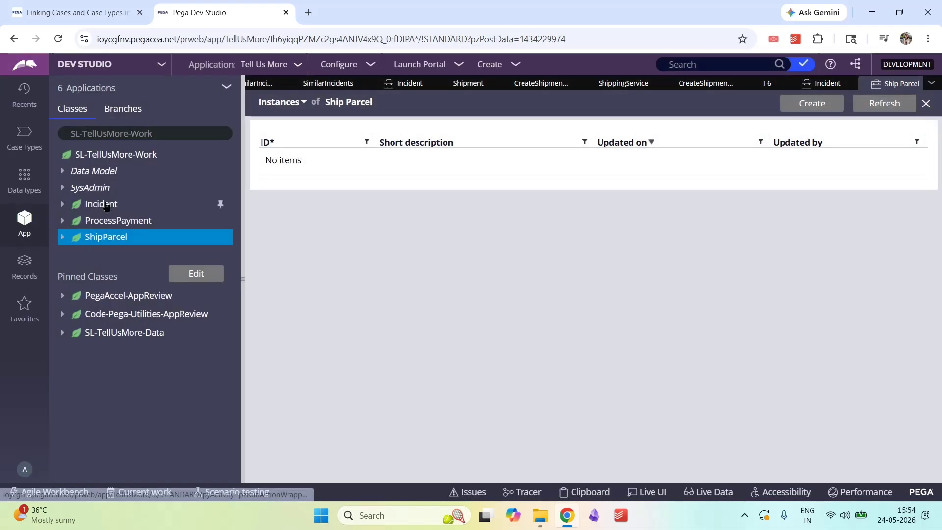
{"action": "left_click", "coordinate": [220, 204]}
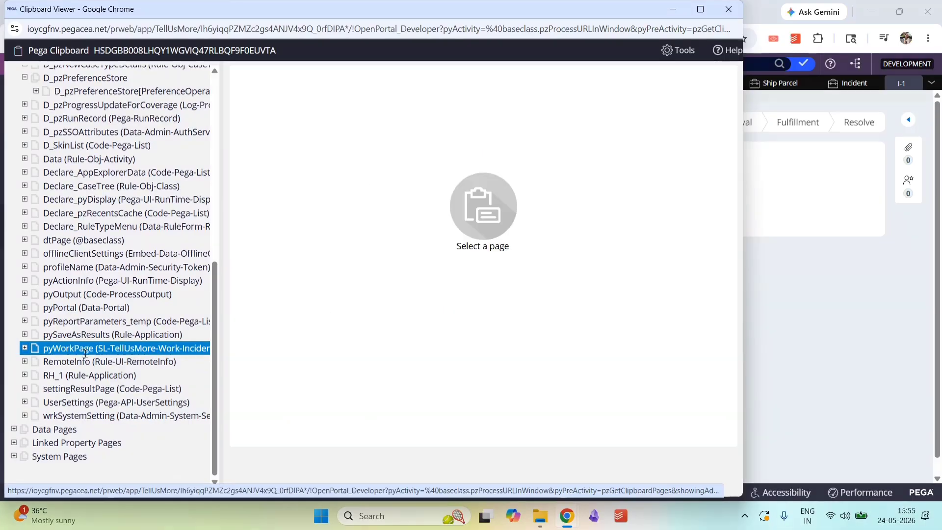
Examine the IncidentType and IncidentSubType values on the open incident's pyWorkPage in the Clipboard viewer
{"action": "left_click", "coordinate": [85, 350]}
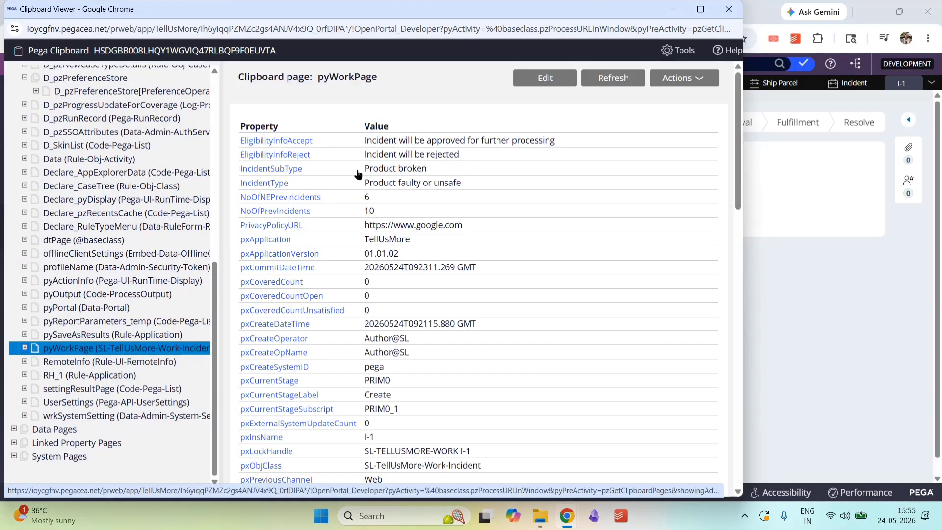
{"action": "left_click_drag", "start_coordinate": [364, 184], "coordinate": [477, 185]}
{"action": "left_click_drag", "start_coordinate": [365, 170], "coordinate": [445, 172]}
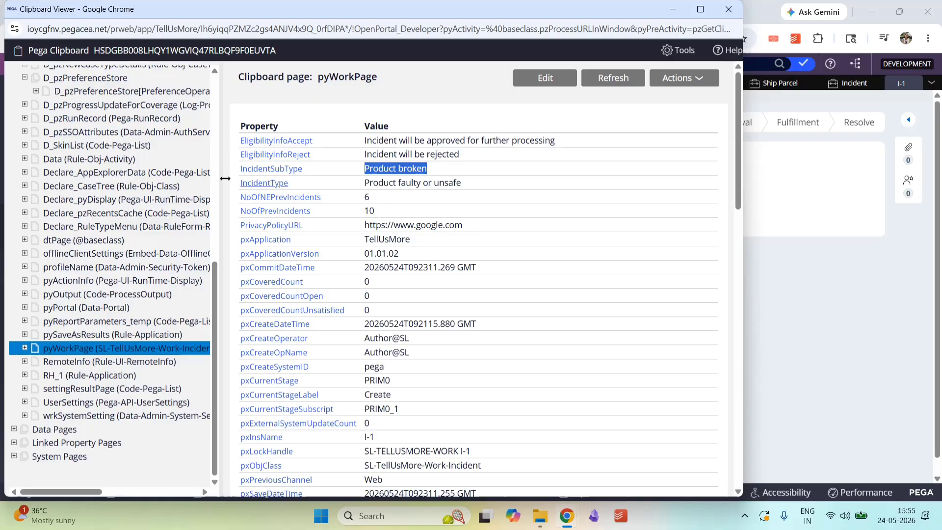
Look over the thread's User Pages in the Clipboard viewer, and close the viewer
{"action": "scroll", "coordinate": [213, 80], "scroll_direction": "up", "scroll_amount": 1}
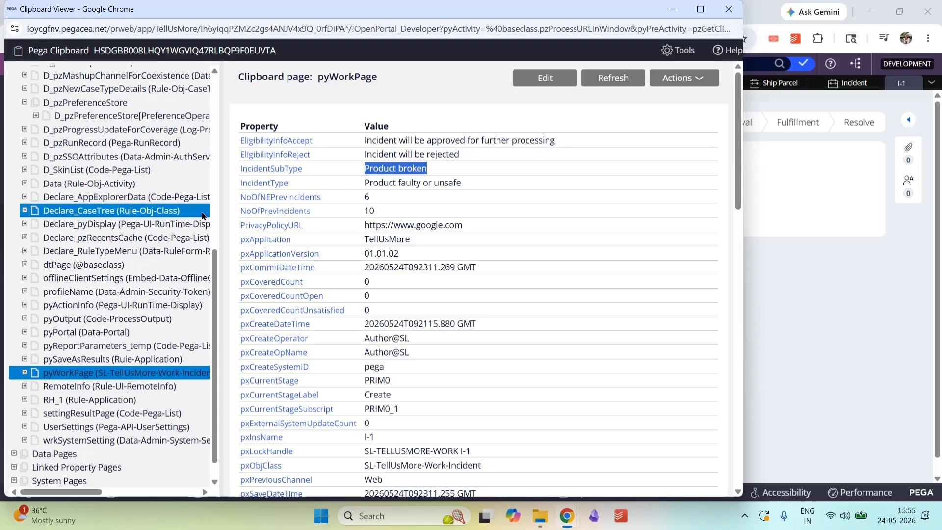
{"action": "left_click_drag", "start_coordinate": [215, 276], "coordinate": [234, 54]}
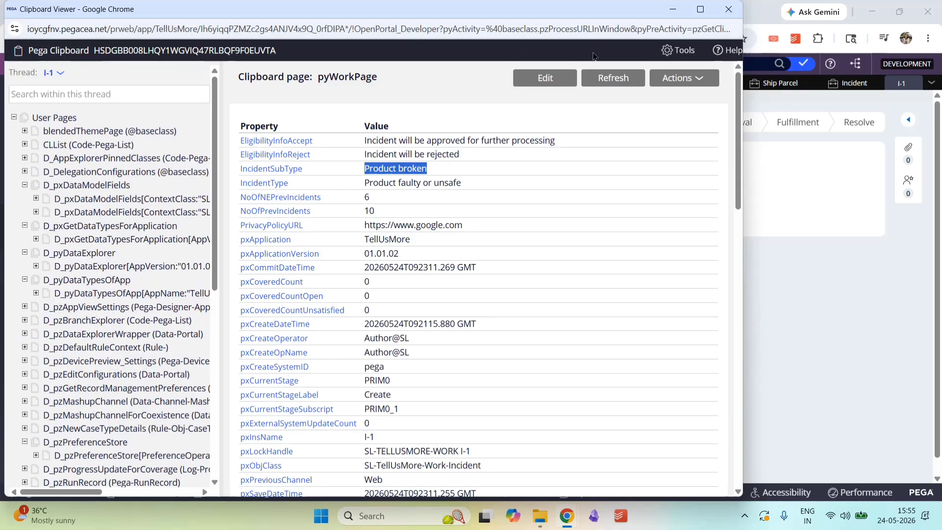
{"action": "left_click", "coordinate": [729, 9]}
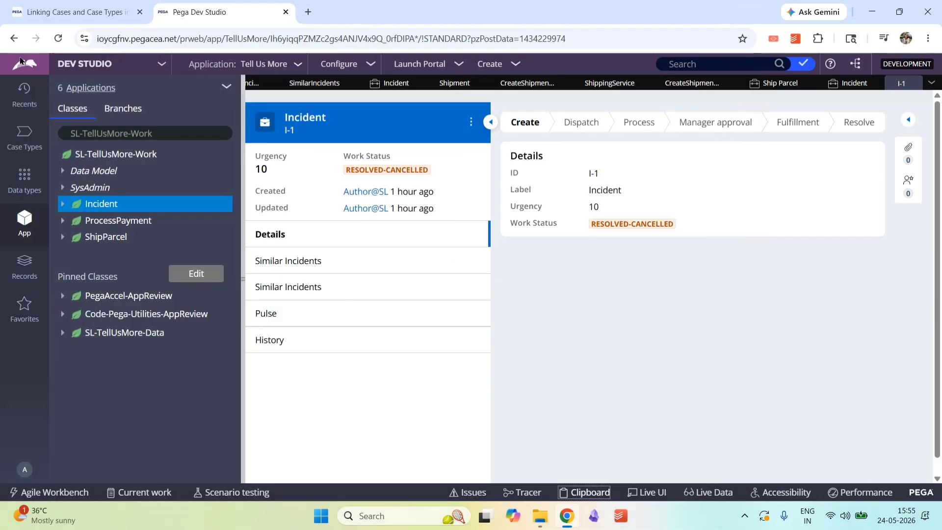
Create a new Incident case with type Product faulty or unsafe and subtype Product broken, and proceed through the product details
{"action": "left_click", "coordinate": [512, 65]}
{"action": "mouse_move", "coordinate": [589, 75]}
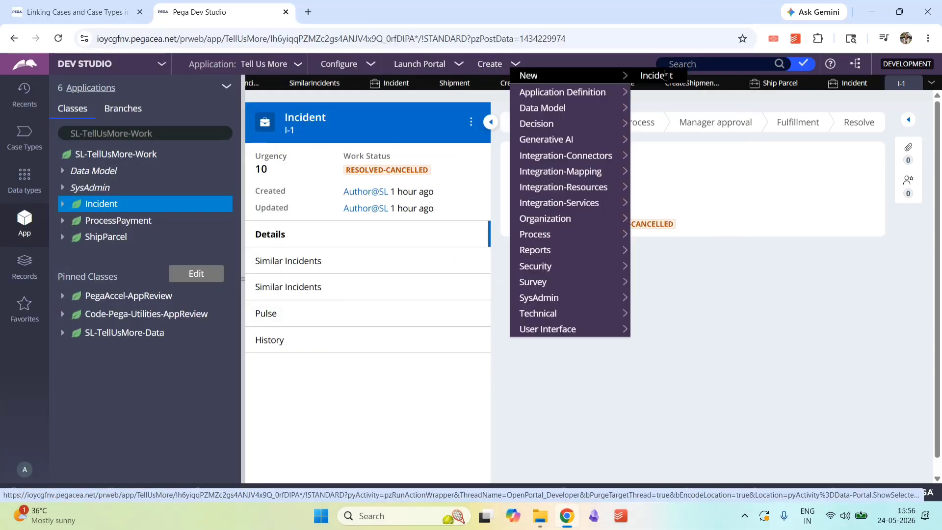
{"action": "left_click", "coordinate": [666, 75]}
{"action": "left_click", "coordinate": [383, 235]}
{"action": "left_click", "coordinate": [373, 268]}
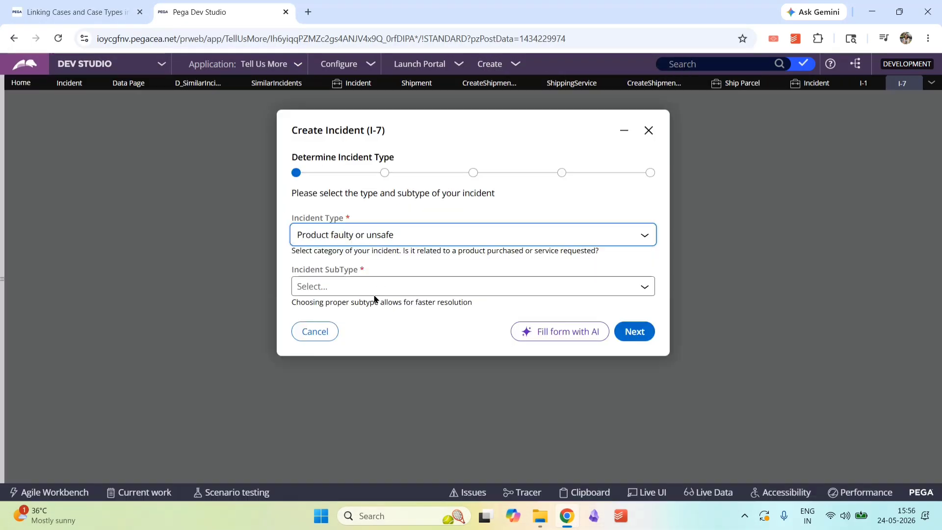
{"action": "left_click", "coordinate": [373, 286]}
{"action": "left_click", "coordinate": [351, 371]}
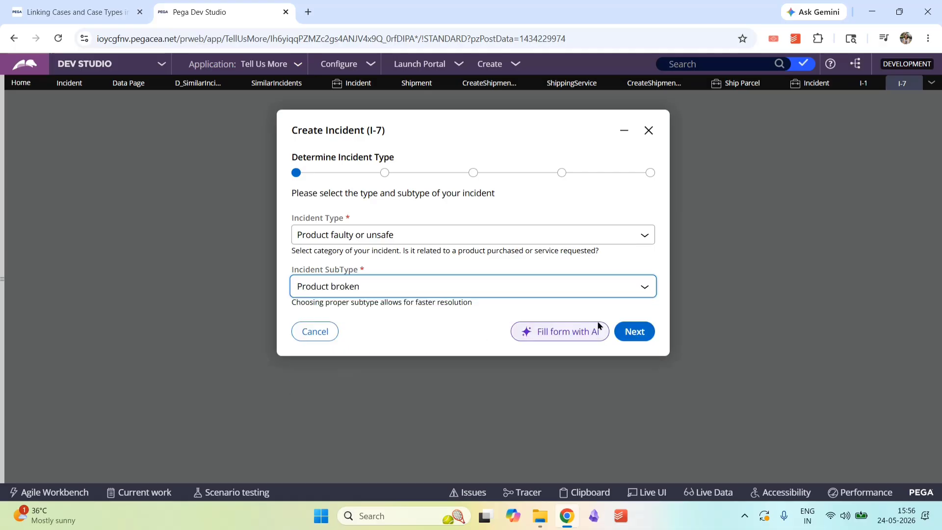
{"action": "left_click", "coordinate": [632, 330]}
{"action": "scroll", "coordinate": [680, 244], "scroll_direction": "down", "scroll_amount": 2}
{"action": "left_click_drag", "start_coordinate": [680, 244], "coordinate": [696, 391]}
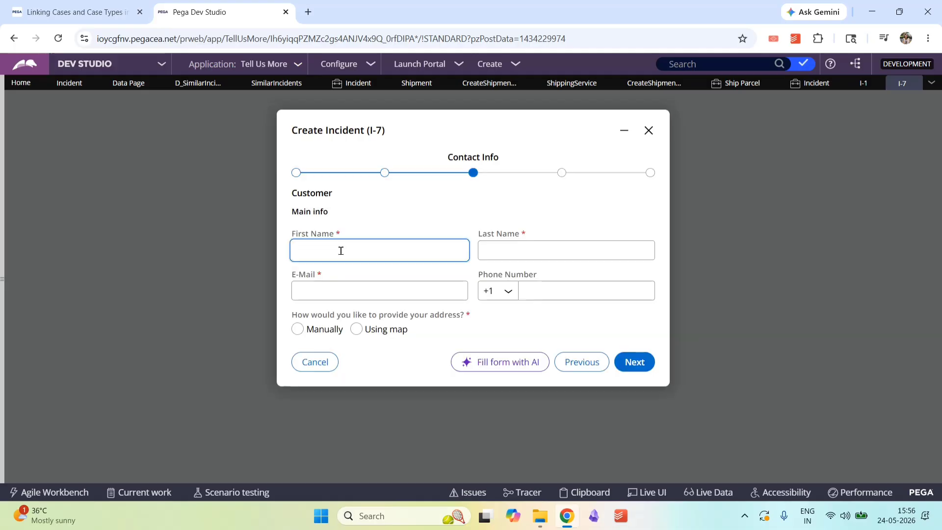
Fill in the customer's contact info on the new incident, and agree to the Terms and Conditions in its review
{"action": "left_click", "coordinate": [496, 252]}
{"action": "type", "text": "S"}
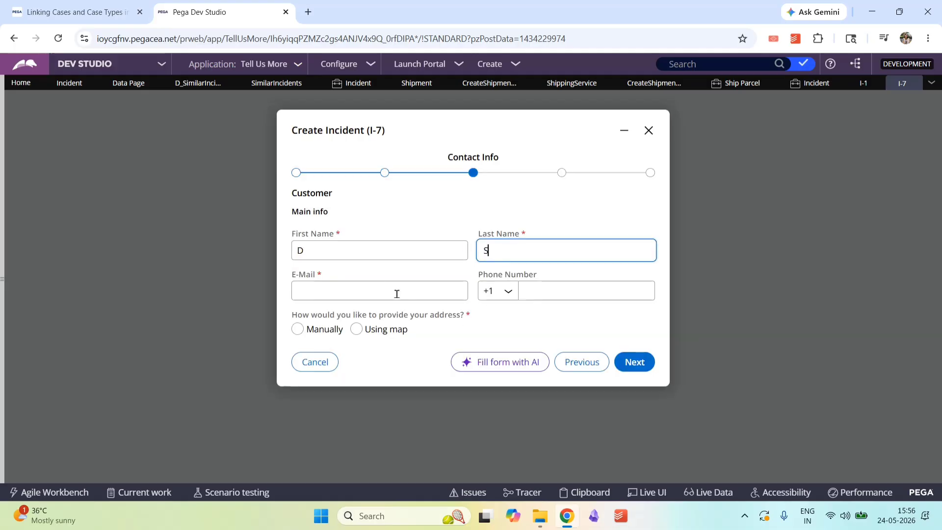
{"action": "left_click", "coordinate": [373, 296]}
{"action": "type", "text": "te"}
{"action": "type", "text": "st"}
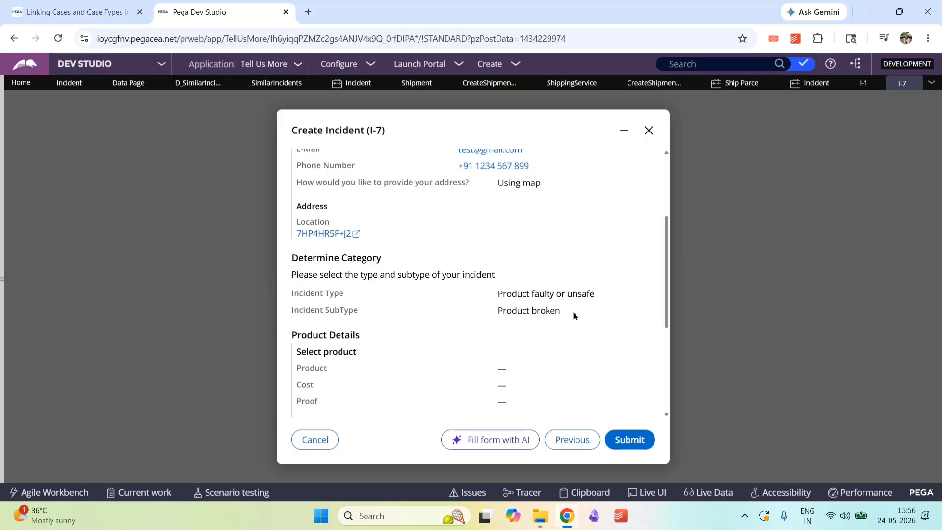
{"action": "left_click_drag", "start_coordinate": [664, 253], "coordinate": [663, 334]}
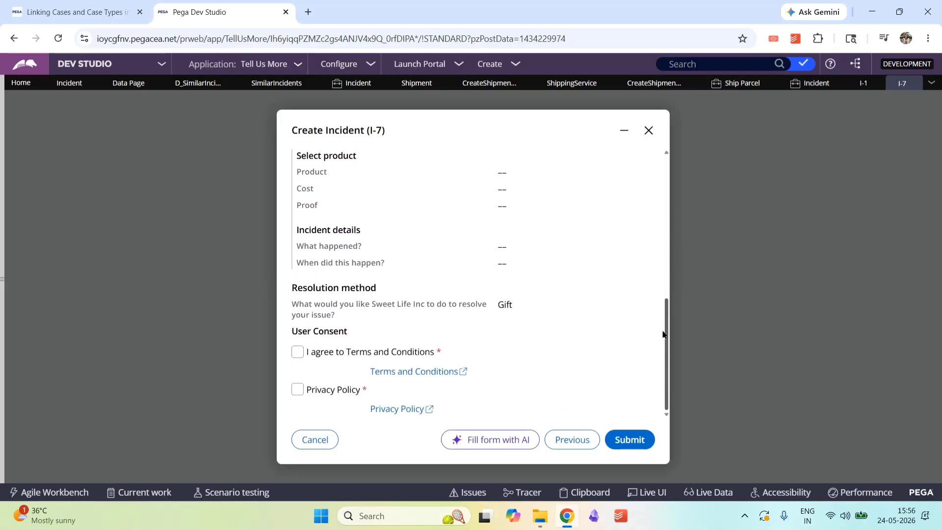
{"action": "left_click", "coordinate": [298, 352]}
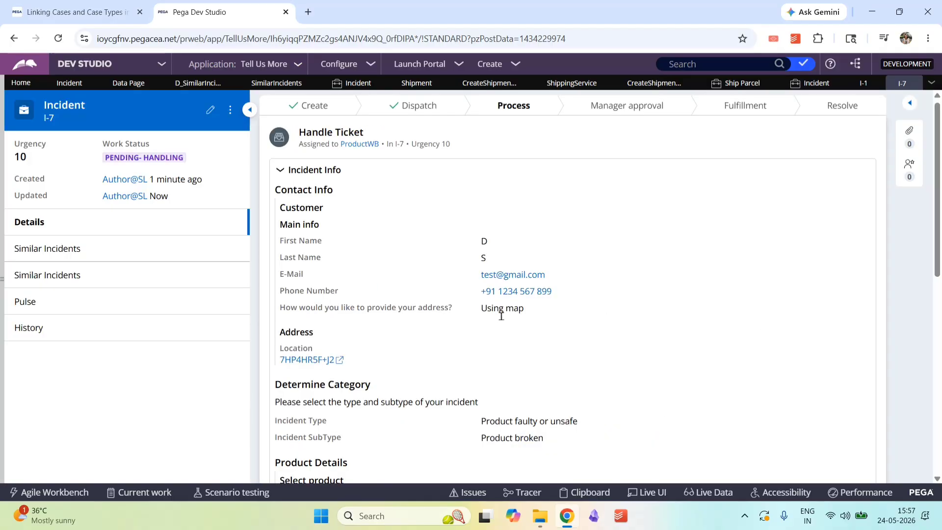
Choose a resolution method in the incident's Handle Ticket assignment and submit it
{"action": "left_click_drag", "start_coordinate": [939, 215], "coordinate": [939, 398]}
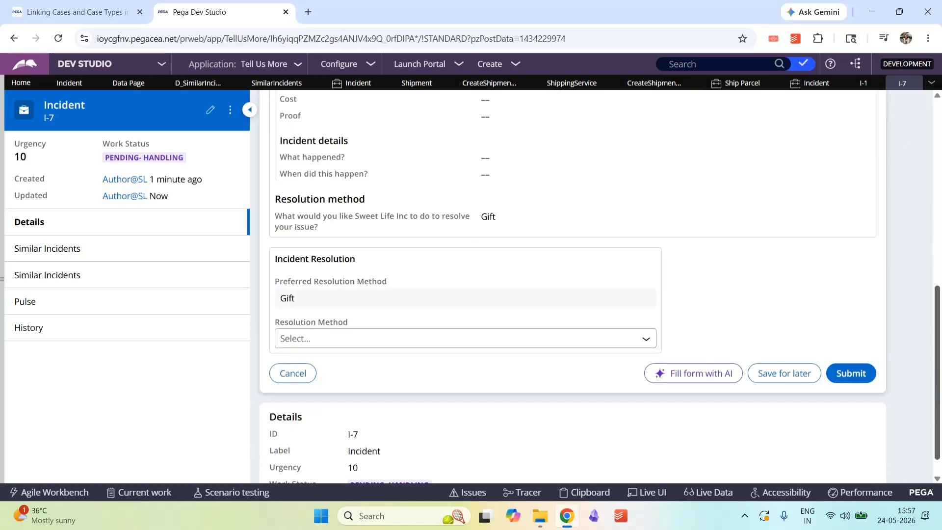
{"action": "left_click", "coordinate": [498, 339]}
{"action": "left_click", "coordinate": [499, 389]}
{"action": "left_click", "coordinate": [842, 370]}
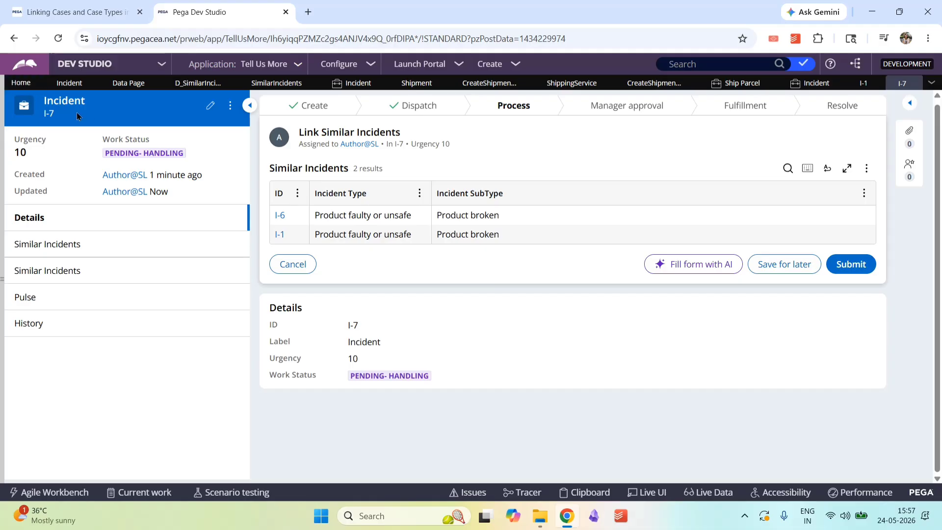
Submit the Link Similar Incidents assignment and dismiss the confirmation
{"action": "left_click_drag", "start_coordinate": [69, 103], "coordinate": [89, 103]}
{"action": "left_click", "coordinate": [867, 266]}
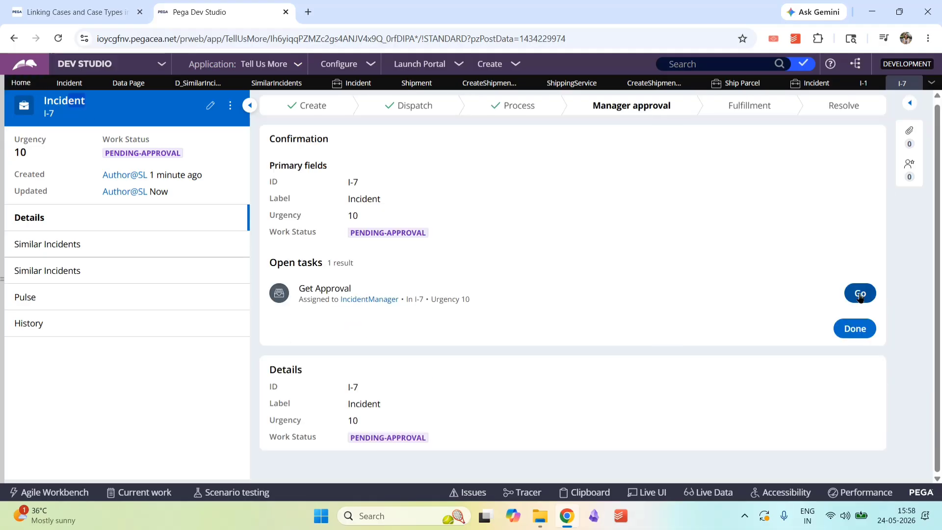
{"action": "left_click", "coordinate": [855, 328]}
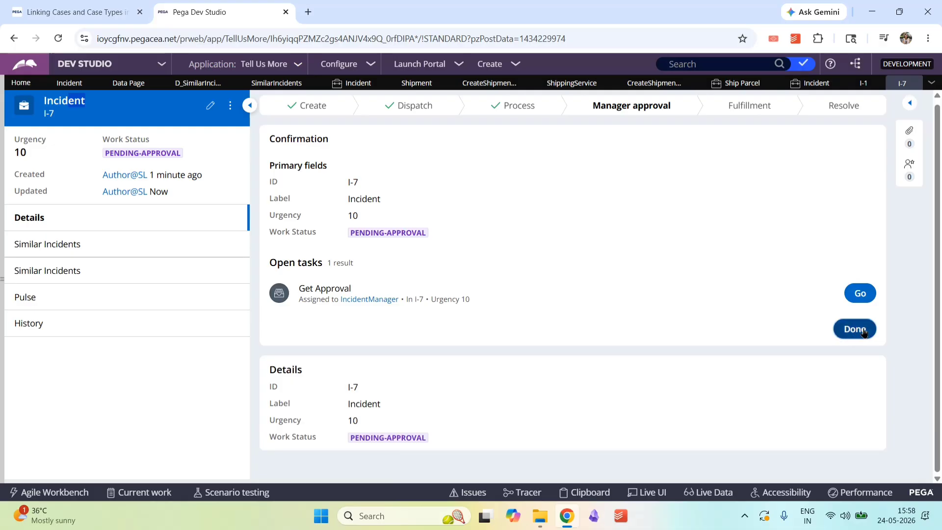
{"action": "left_click", "coordinate": [281, 140]}
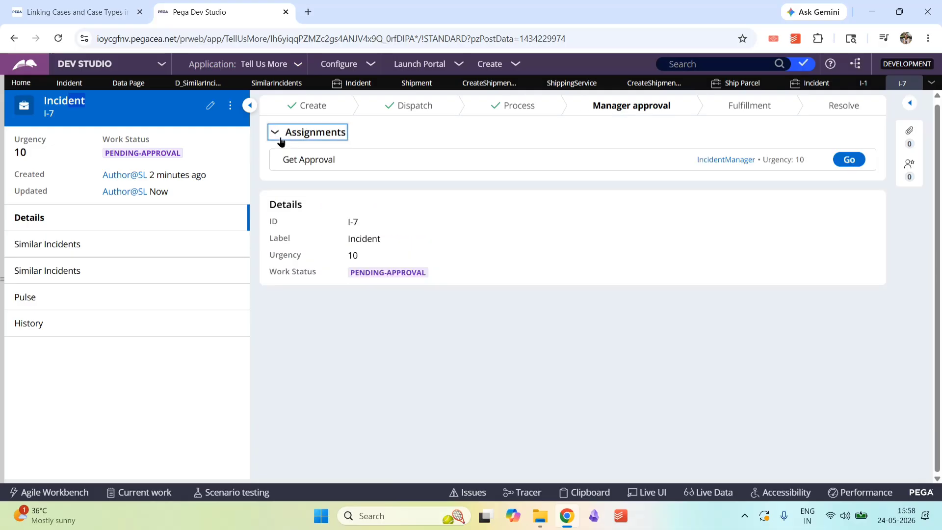
{"action": "left_click", "coordinate": [281, 140]}
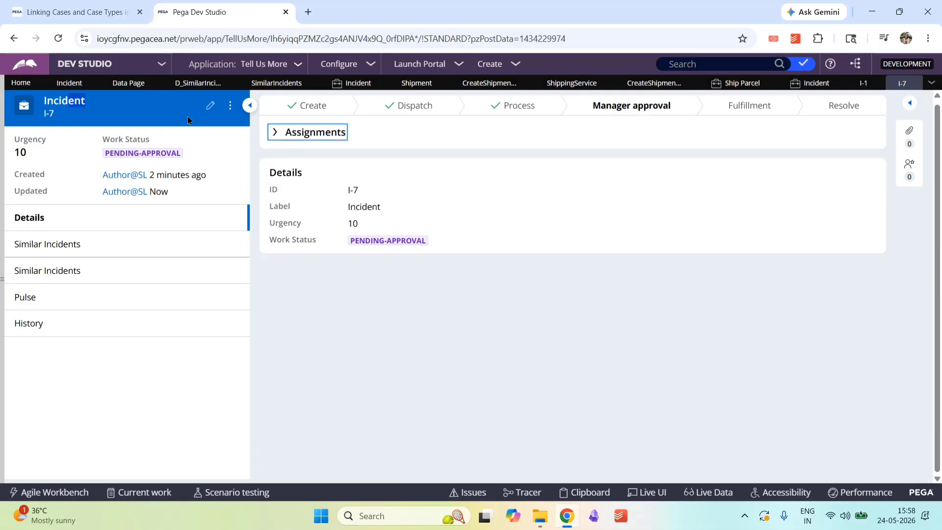
{"action": "left_click", "coordinate": [230, 105]}
Open the Incident case type and examine the workflow's Manager approval and Fulfillment stages
{"action": "left_click", "coordinate": [4, 287]}
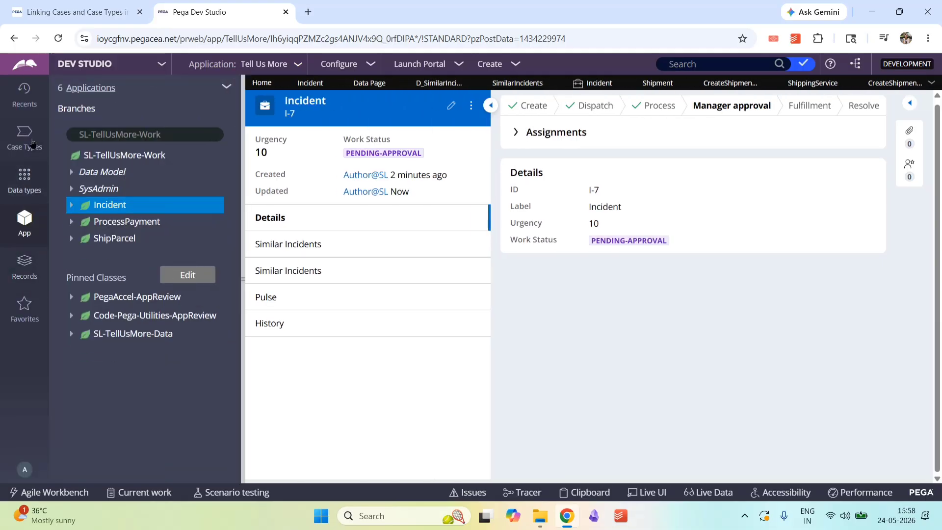
{"action": "left_click", "coordinate": [31, 139]}
{"action": "left_click", "coordinate": [128, 127]}
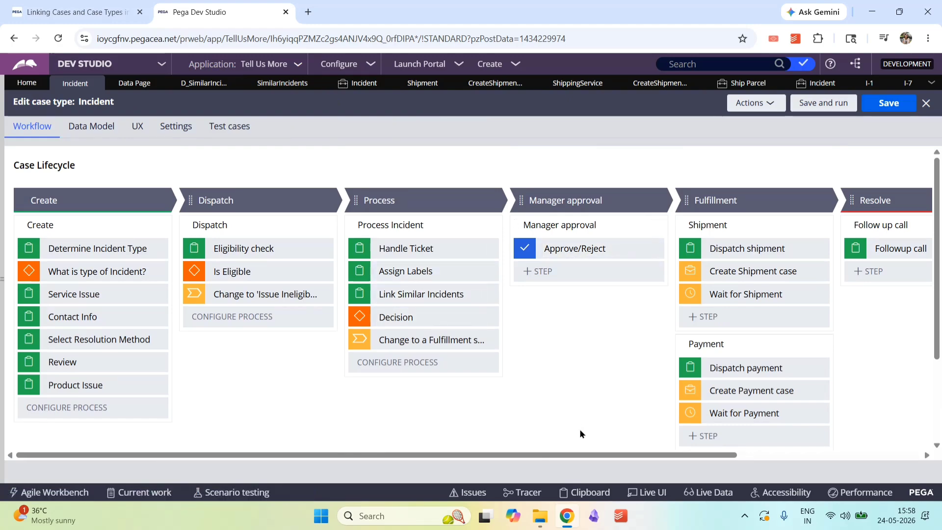
{"action": "left_click_drag", "start_coordinate": [579, 455], "coordinate": [786, 466]}
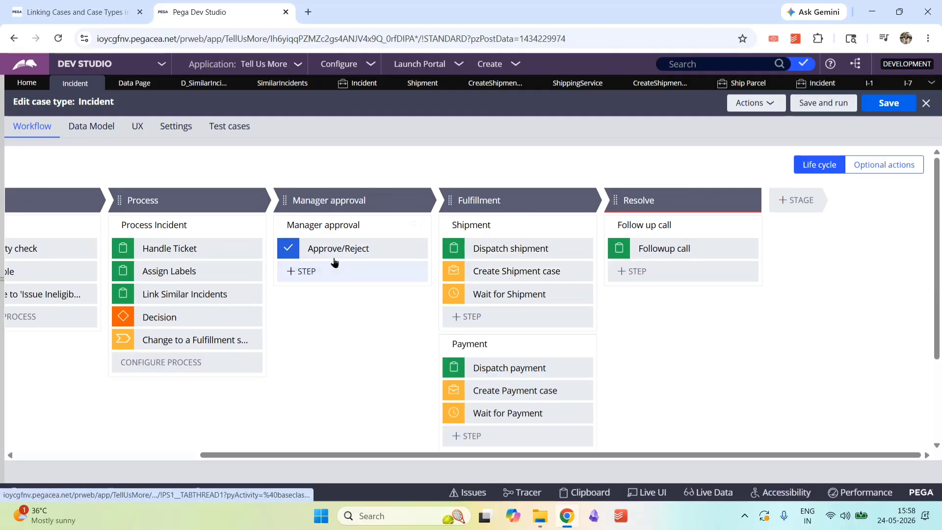
Return to the incident pending approval, process its Get Approval assignment, and move through Dispatch payment
{"action": "left_click", "coordinate": [908, 83]}
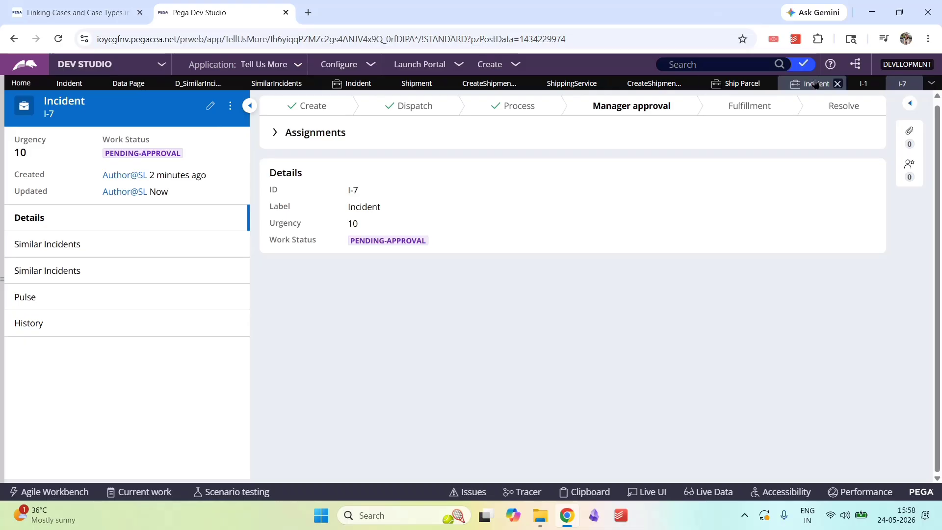
{"action": "left_click", "coordinate": [287, 136]}
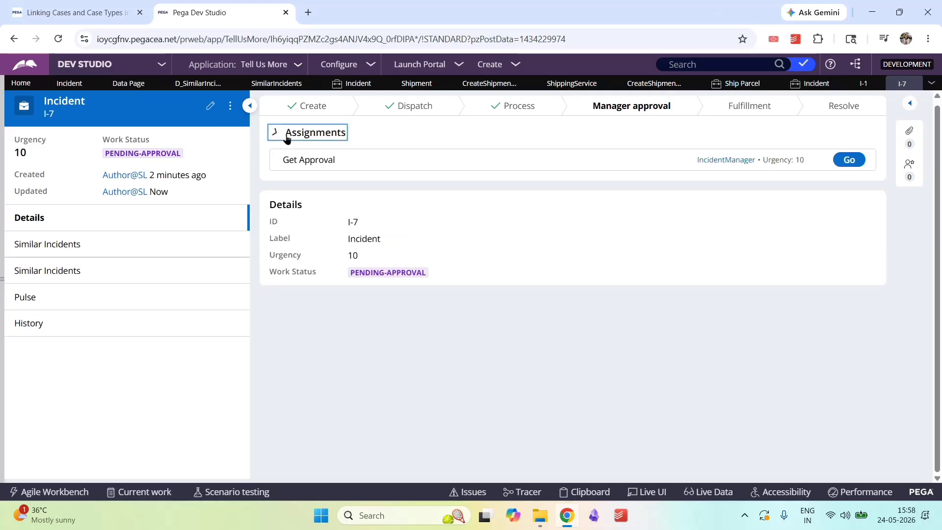
{"action": "left_click", "coordinate": [848, 157]}
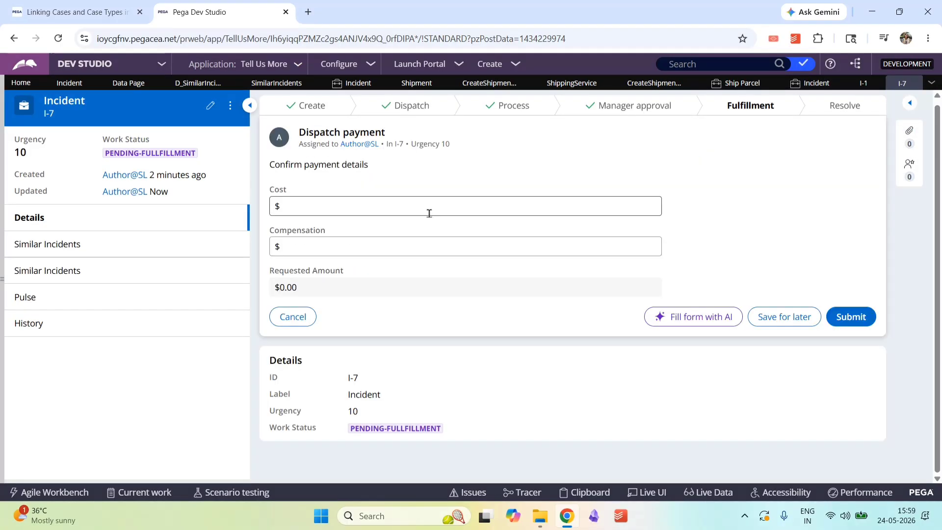
{"action": "left_click", "coordinate": [397, 215]}
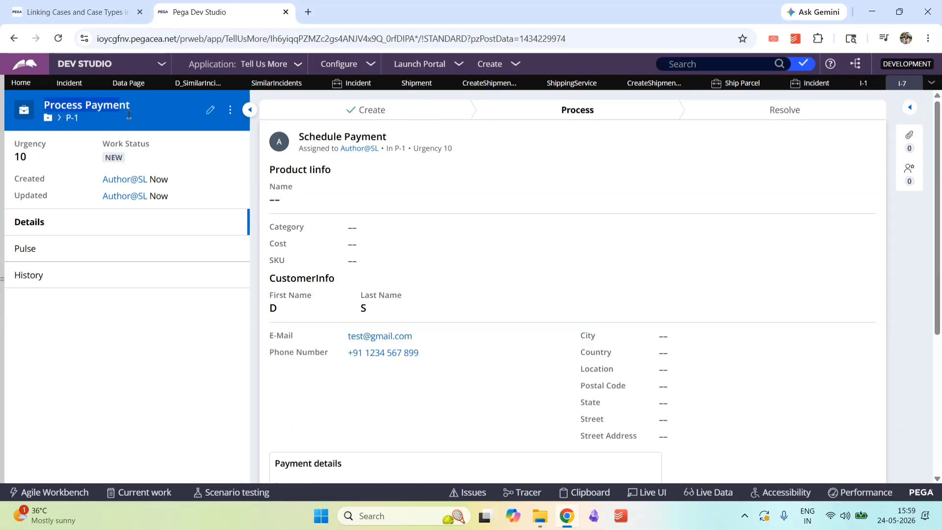
Inspect the Create Shipment case step in the Incident case type's Fulfillment stage, including its child case type options, and close its settings
{"action": "left_click", "coordinate": [655, 84]}
{"action": "left_click", "coordinate": [2, 278]}
{"action": "left_click", "coordinate": [77, 126]}
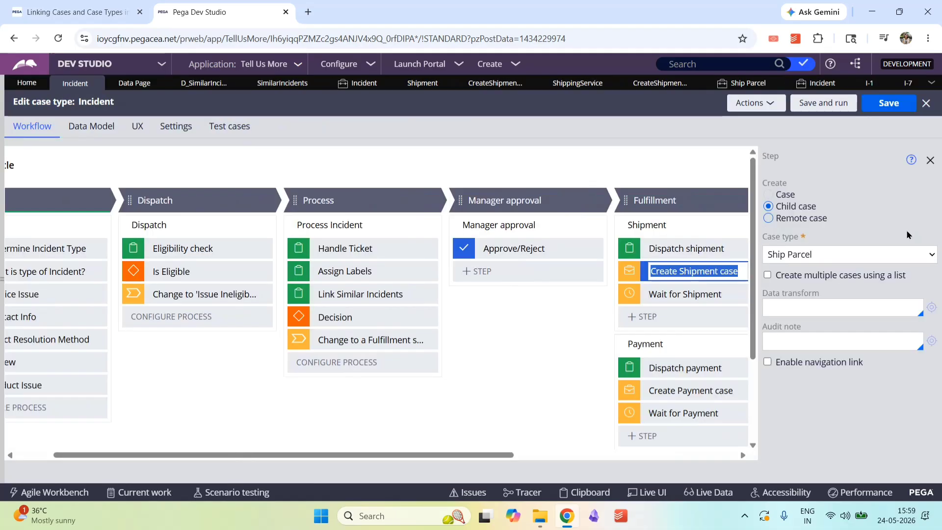
{"action": "left_click", "coordinate": [897, 251]}
{"action": "left_click", "coordinate": [898, 251]}
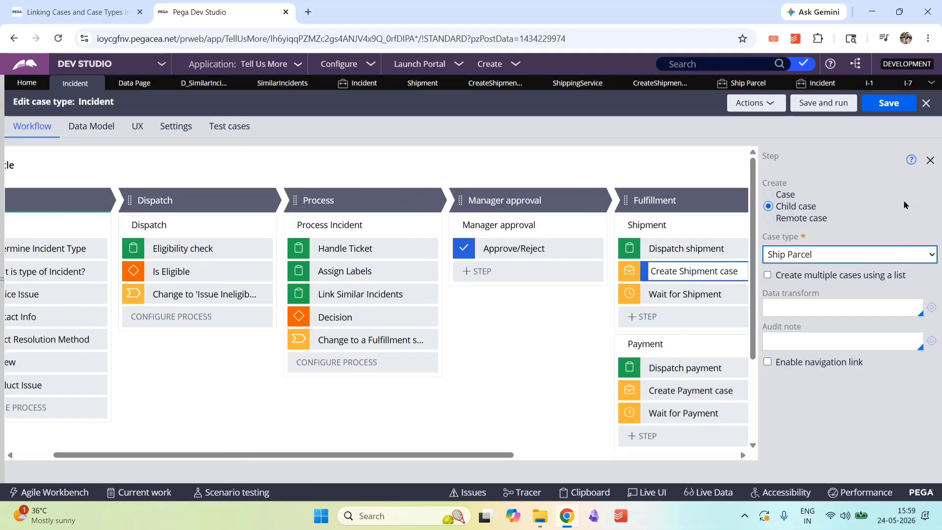
{"action": "left_click", "coordinate": [937, 157]}
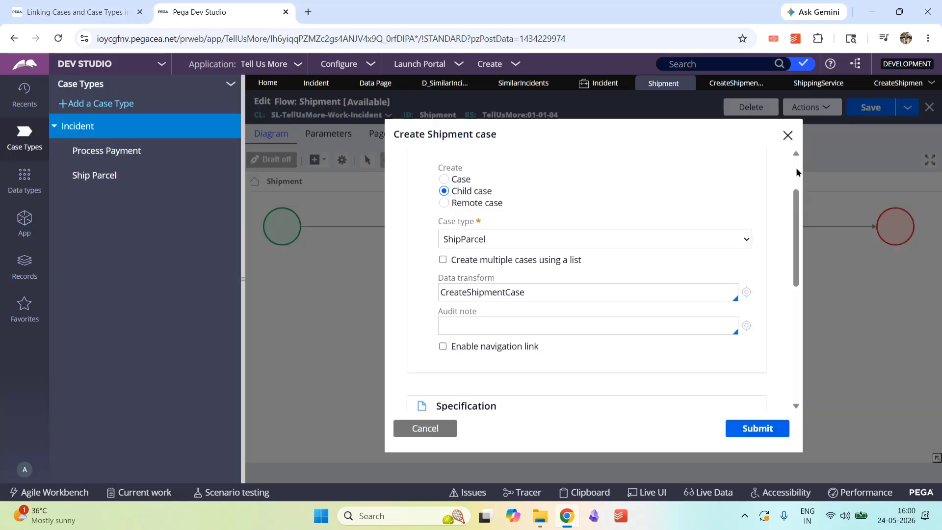
Confirm the Create Shipment case shape with child case ShipParcel and data transform CreateShipmentCase, and save the Shipment flow
{"action": "left_click", "coordinate": [796, 169]}
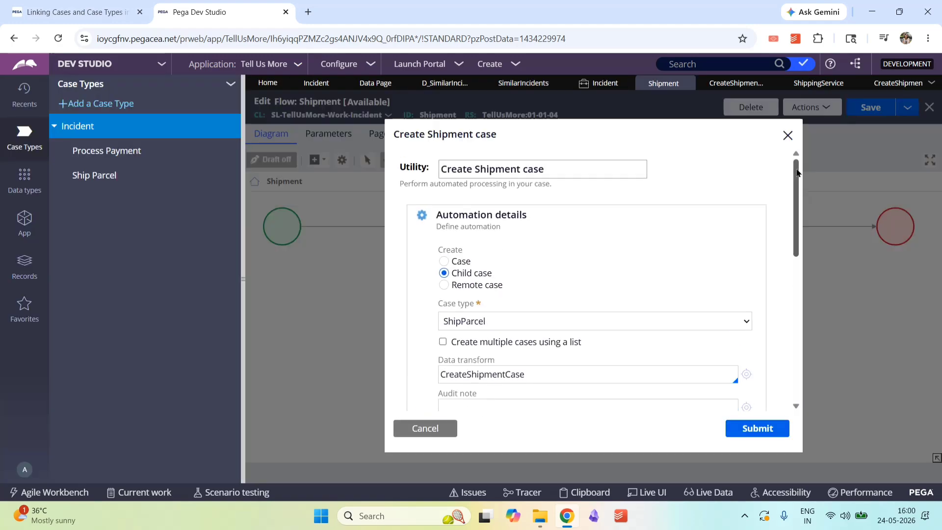
{"action": "left_click_drag", "start_coordinate": [797, 171], "coordinate": [797, 226]}
{"action": "left_click", "coordinate": [763, 434]}
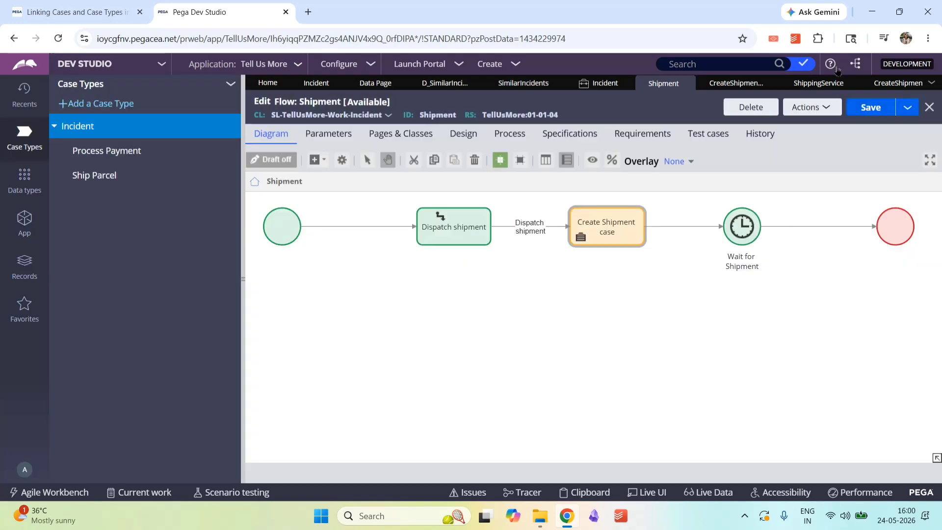
{"action": "left_click", "coordinate": [871, 108]}
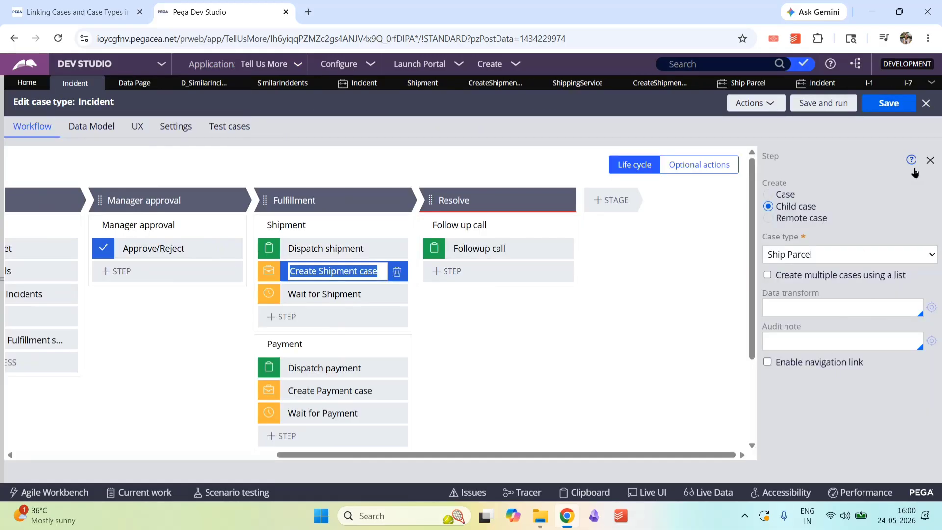
{"action": "left_click", "coordinate": [931, 160]}
Create another Incident case with type Product faulty or unsafe, choose its subtype, and continue to the contact info
{"action": "left_click", "coordinate": [517, 66]}
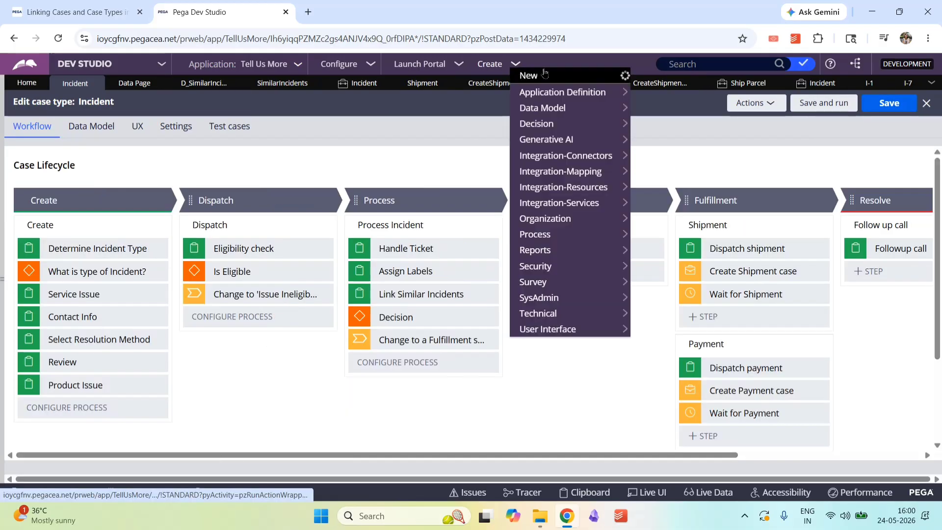
{"action": "mouse_move", "coordinate": [595, 82]}
{"action": "left_click", "coordinate": [659, 79]}
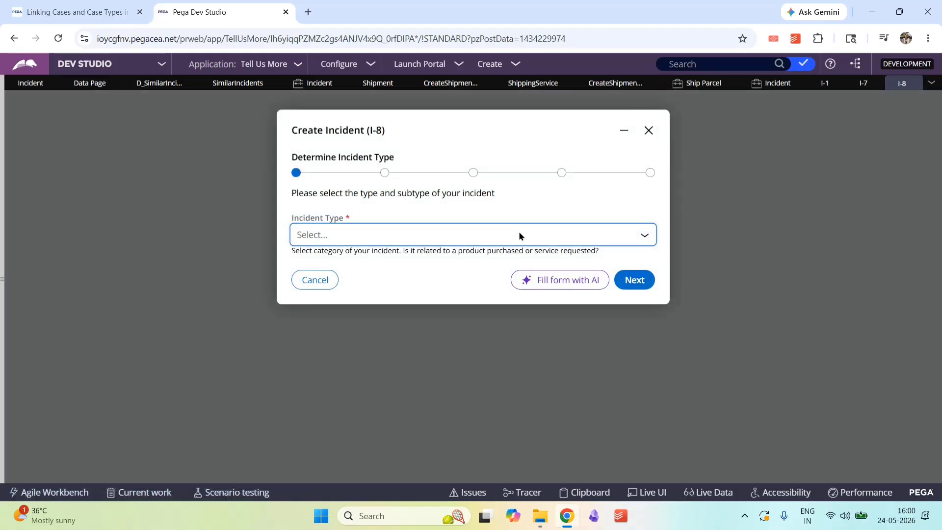
{"action": "left_click", "coordinate": [519, 236]}
{"action": "left_click", "coordinate": [475, 269]}
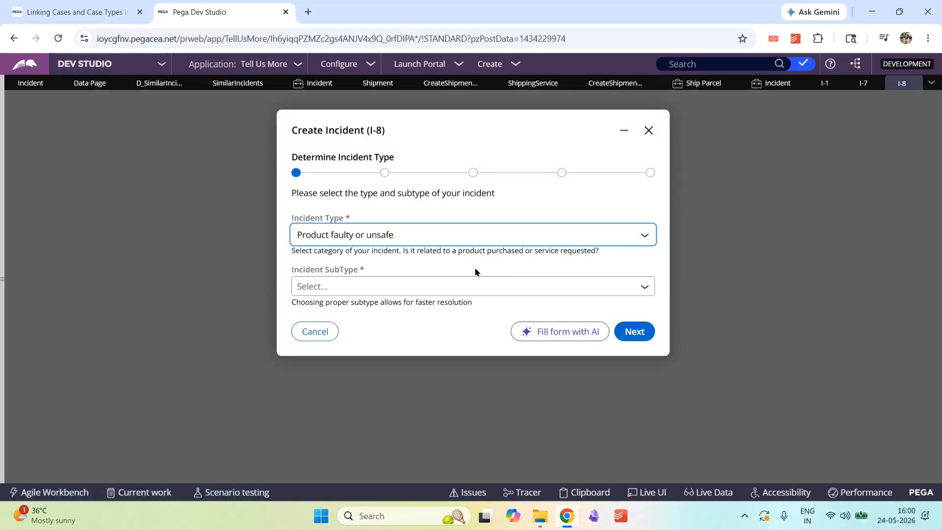
{"action": "left_click", "coordinate": [460, 282]}
{"action": "left_click", "coordinate": [491, 370]}
{"action": "left_click", "coordinate": [633, 338]}
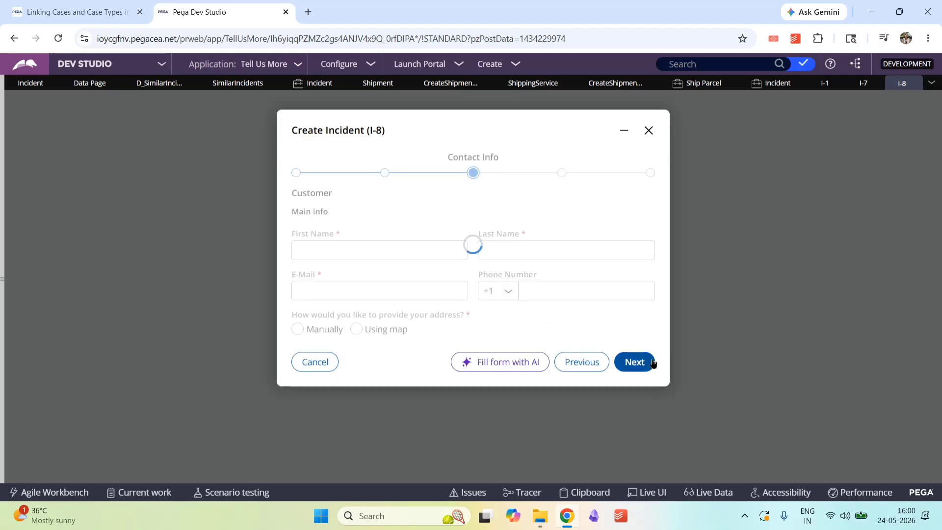
{"action": "left_click", "coordinate": [397, 250]}
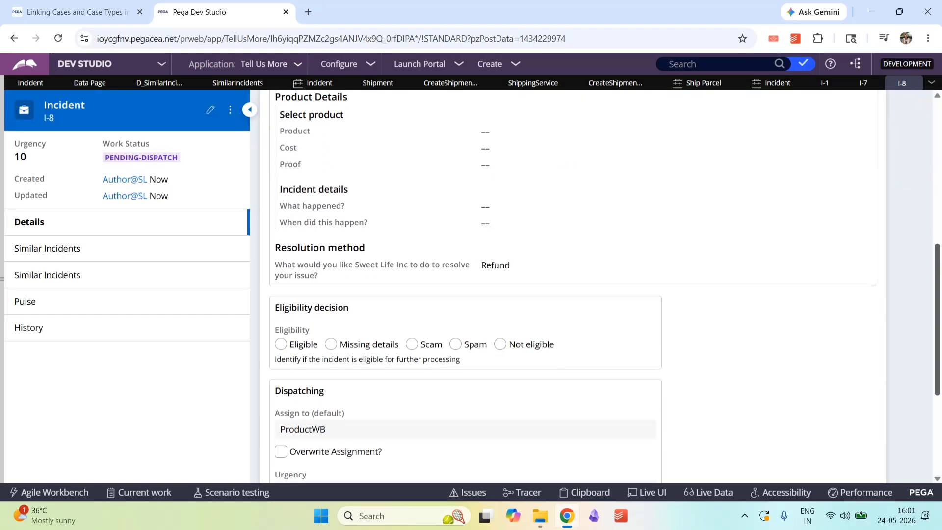
Mark the incident as Eligible, submit it through Dispatch and Link Similar Incidents, and enter "tre" in the Get Approval notes
{"action": "scroll", "coordinate": [814, 374], "scroll_direction": "down", "scroll_amount": 2}
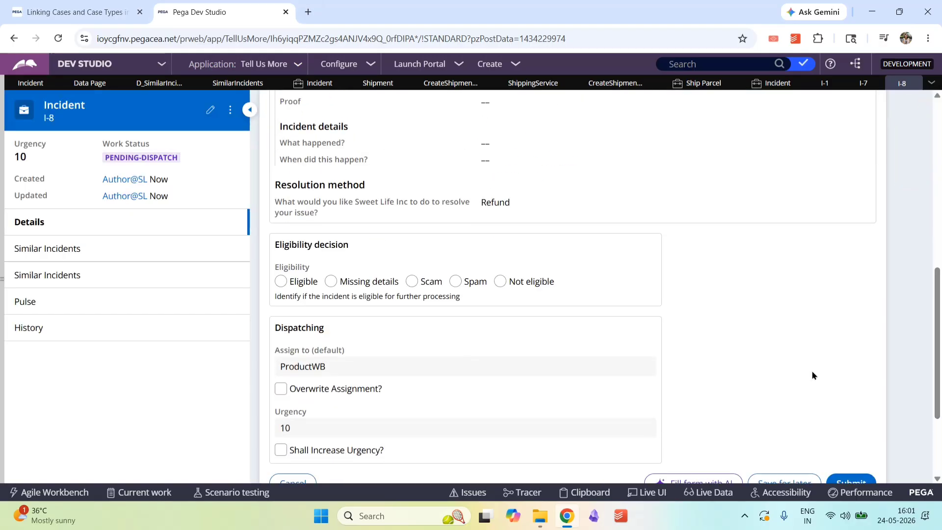
{"action": "left_click", "coordinate": [281, 281]}
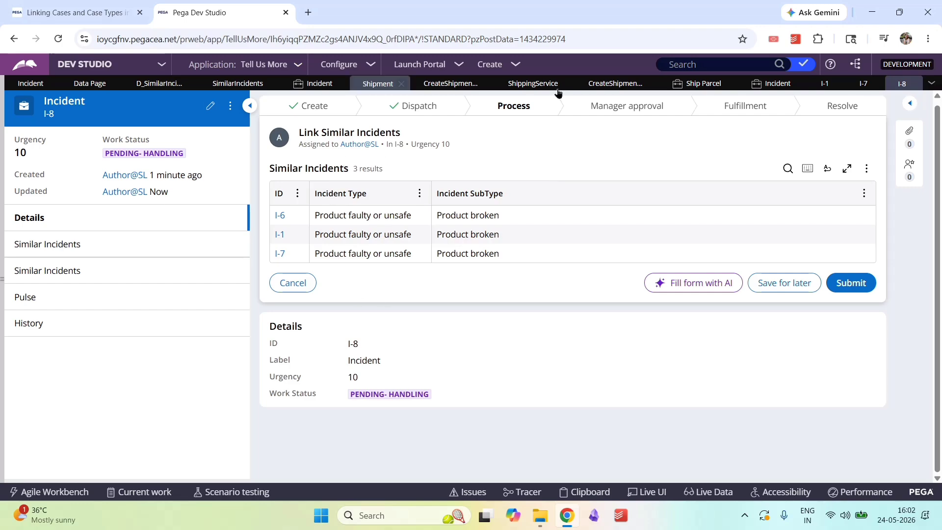
{"action": "left_click", "coordinate": [851, 282]}
{"action": "left_click", "coordinate": [859, 329]}
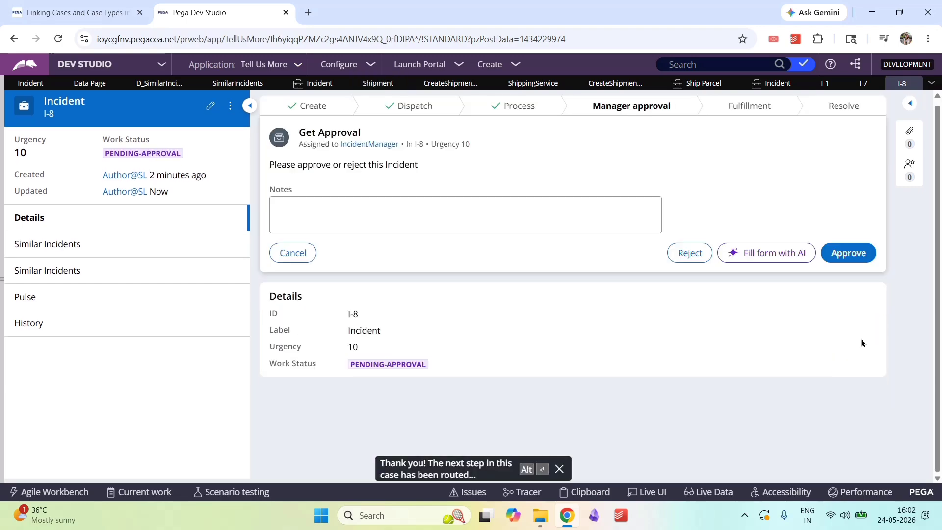
{"action": "left_click", "coordinate": [517, 231]}
{"action": "type", "text": "tre"}
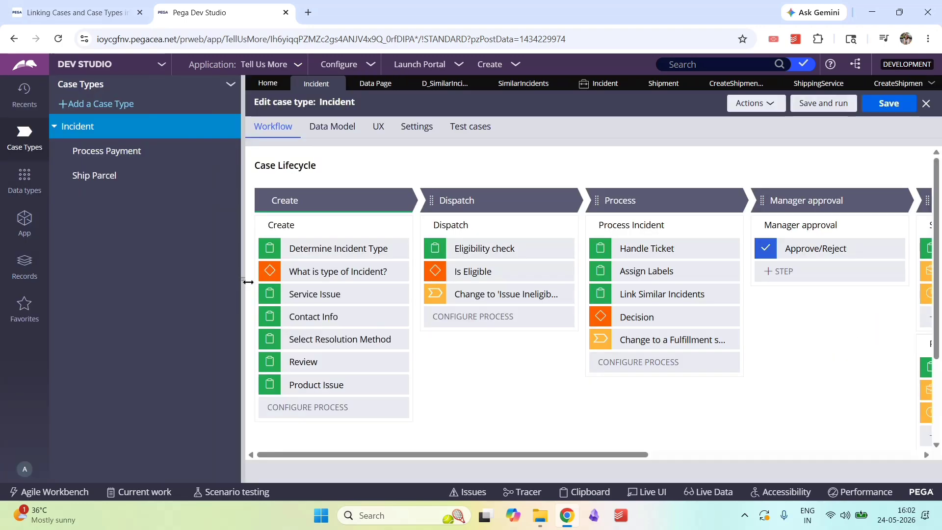
Inspect the start condition of the Shipment process in the Incident case type's Fulfillment stage and its ShipmentRequired when rule, closing old incident cases
{"action": "left_click", "coordinate": [248, 282]}
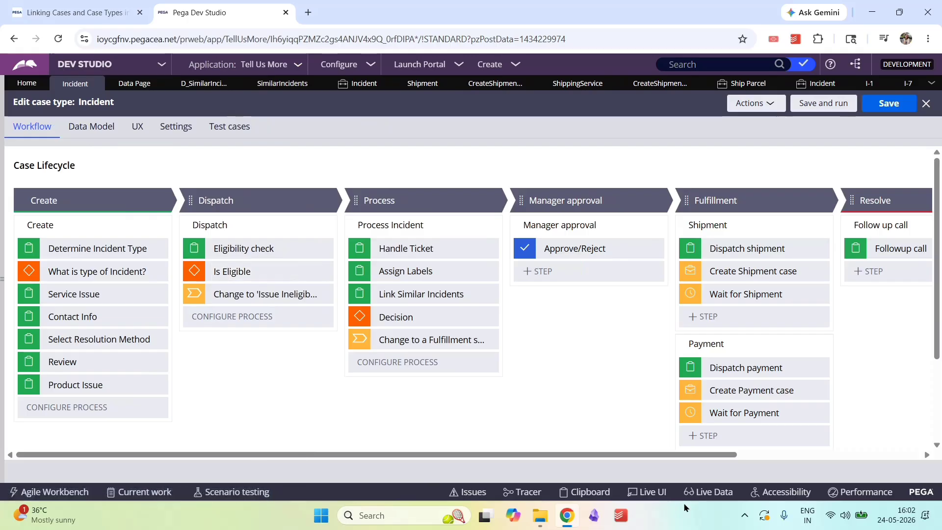
{"action": "left_click_drag", "start_coordinate": [716, 455], "coordinate": [784, 465]}
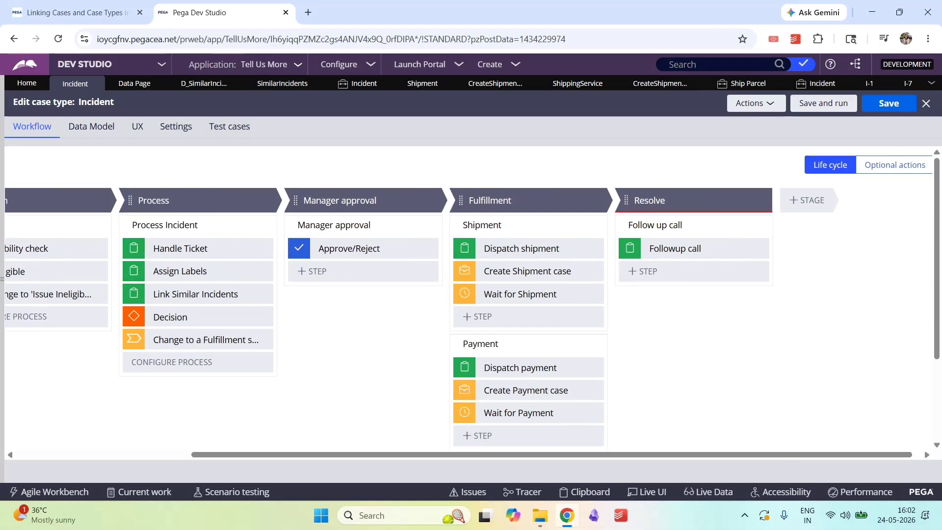
{"action": "left_click", "coordinate": [883, 83]}
{"action": "left_click", "coordinate": [882, 84]}
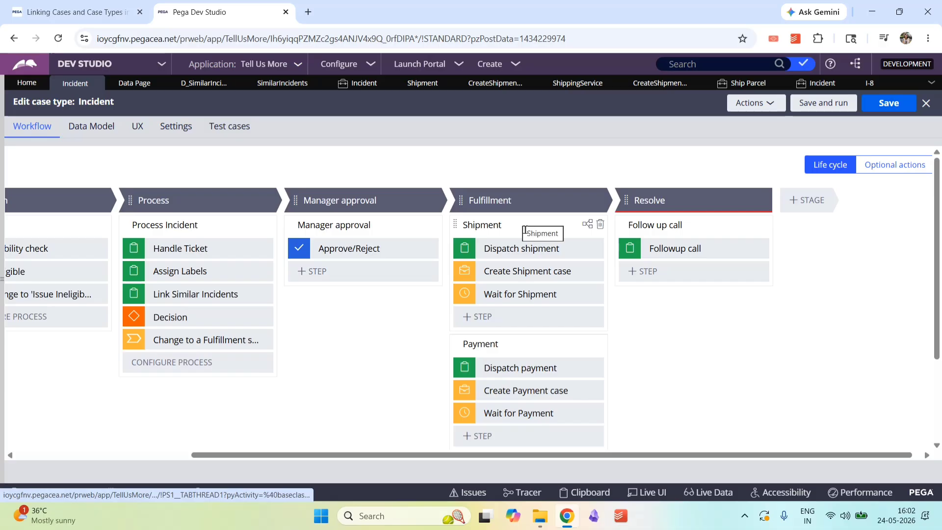
{"action": "left_click", "coordinate": [526, 210]}
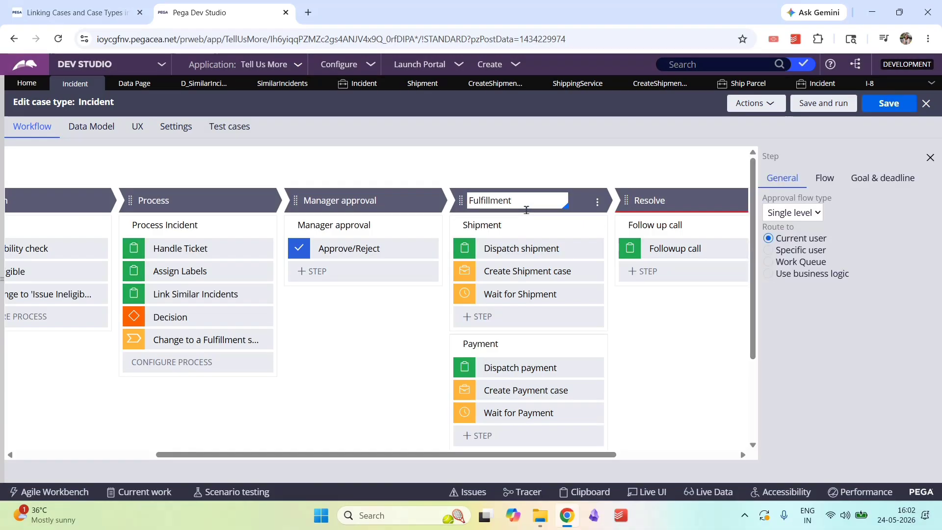
{"action": "left_click", "coordinate": [513, 226]}
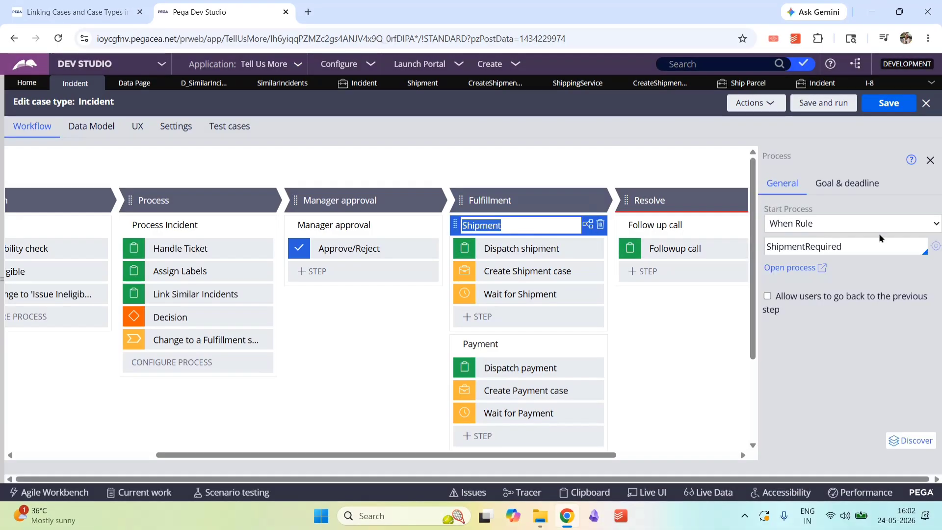
{"action": "left_click", "coordinate": [938, 247]}
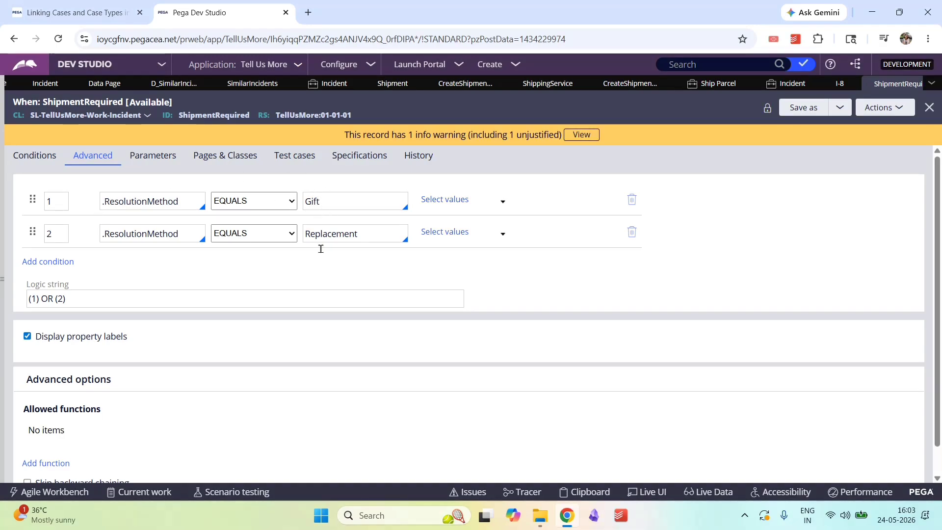
{"action": "left_click", "coordinate": [837, 83]}
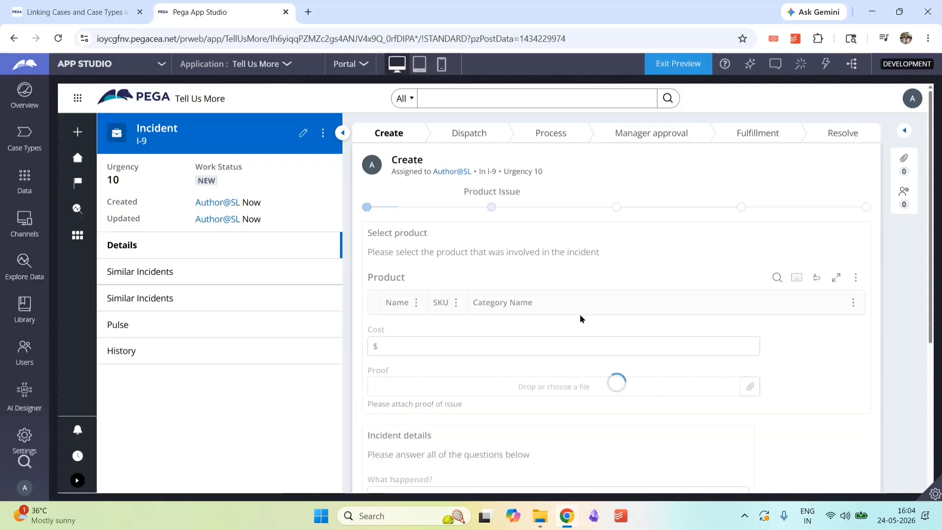
Continue the new incident past the blank product details and select Gift as the resolution method
{"action": "scroll", "coordinate": [647, 385], "scroll_direction": "down", "scroll_amount": 5}
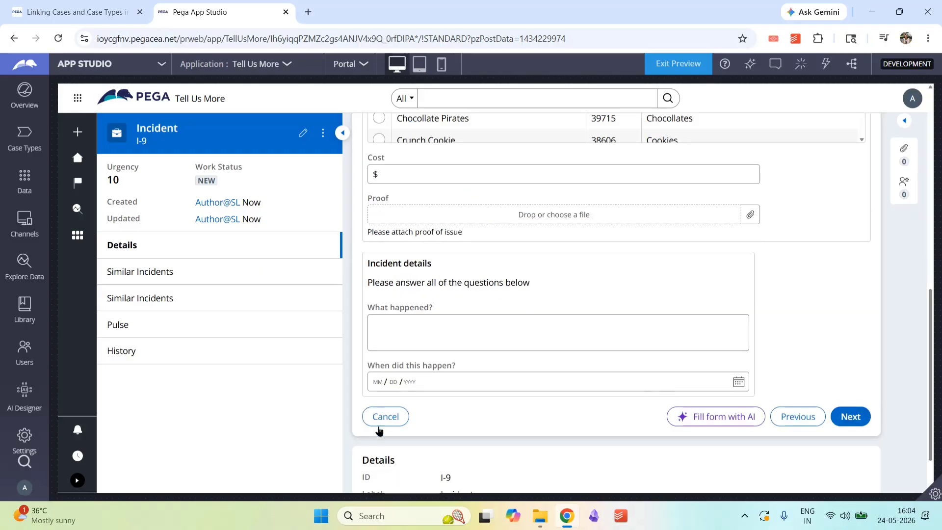
{"action": "left_click", "coordinate": [856, 420]}
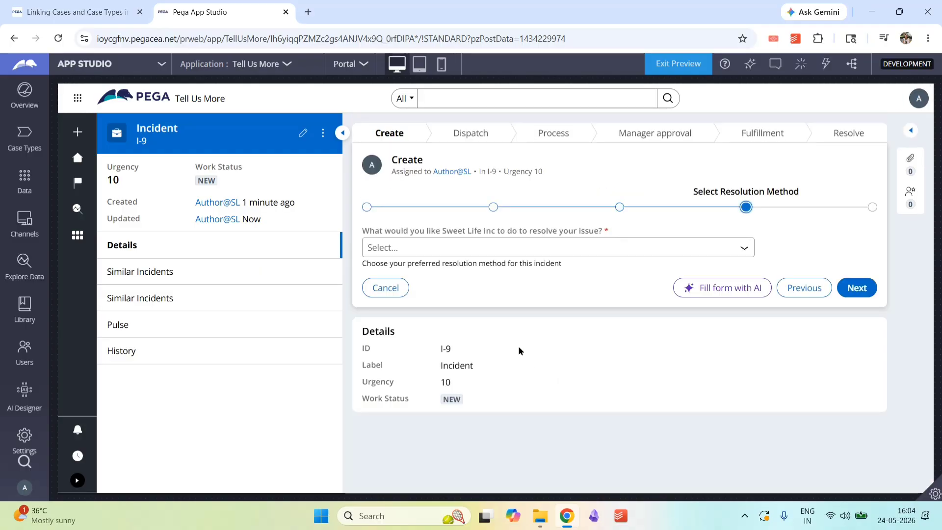
{"action": "left_click", "coordinate": [432, 248]}
{"action": "left_click", "coordinate": [431, 299]}
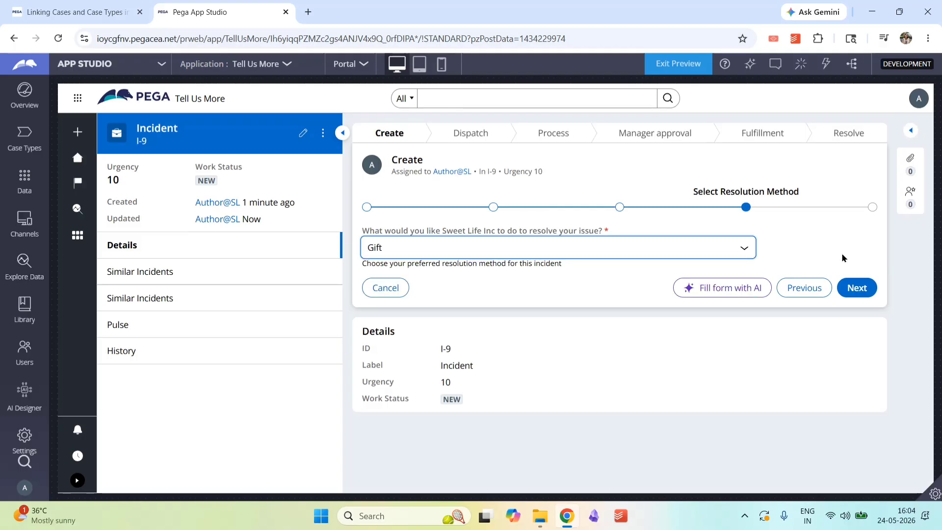
{"action": "left_click", "coordinate": [872, 289]}
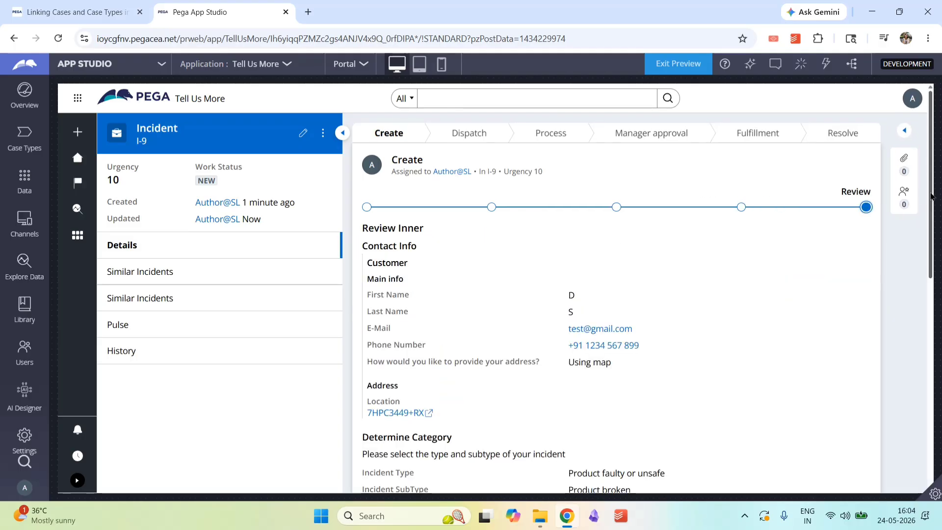
Accept the Privacy Policy and the Terms and Conditions in the incident's Review step and submit the incident
{"action": "left_click_drag", "start_coordinate": [932, 204], "coordinate": [920, 404]}
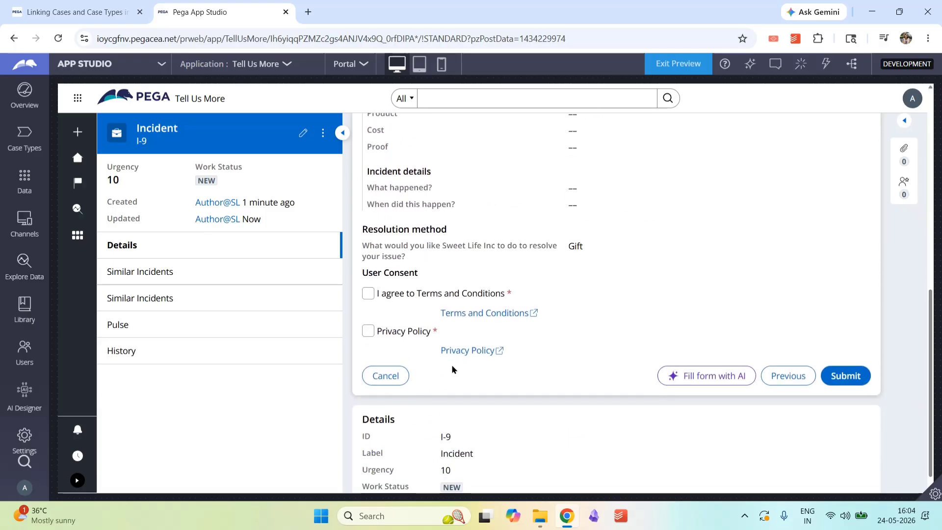
{"action": "left_click_drag", "start_coordinate": [406, 334], "coordinate": [401, 330]}
{"action": "left_click", "coordinate": [370, 333]}
{"action": "left_click", "coordinate": [371, 295]}
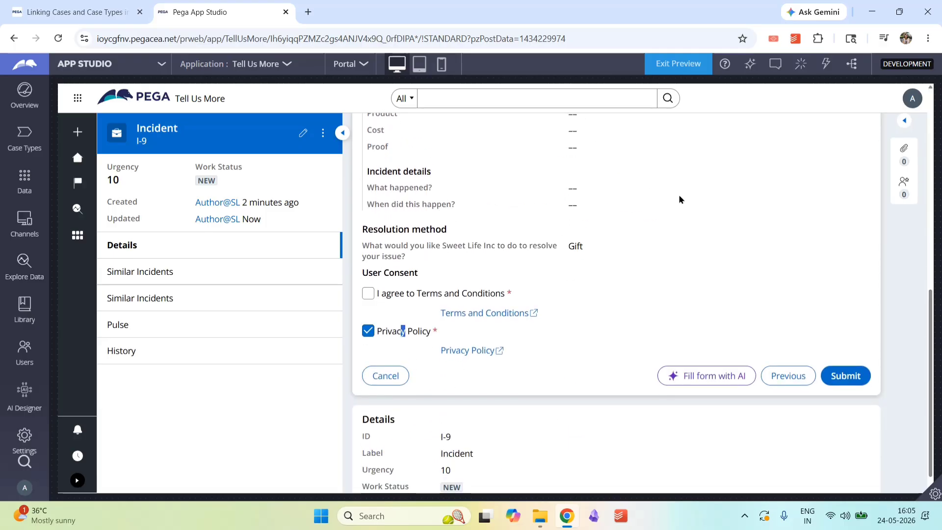
{"action": "left_click", "coordinate": [854, 374]}
Mark the gift incident as Eligible and submit it through Dispatch and Link Similar Incidents
{"action": "left_click", "coordinate": [373, 240]}
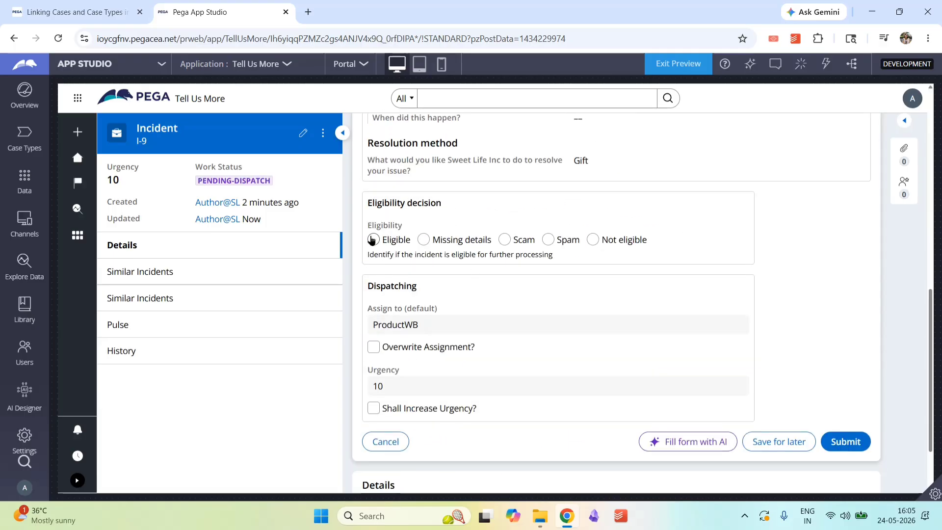
{"action": "left_click", "coordinate": [869, 457]}
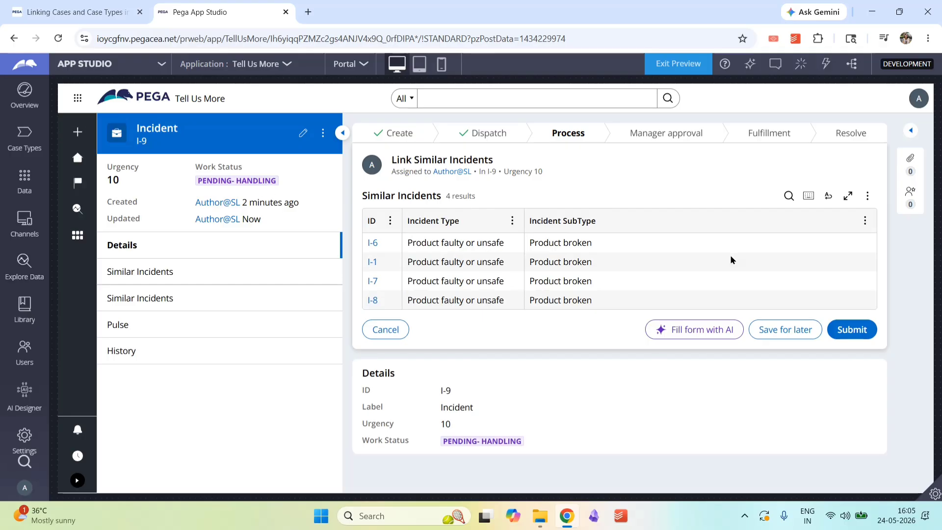
{"action": "left_click", "coordinate": [862, 329]}
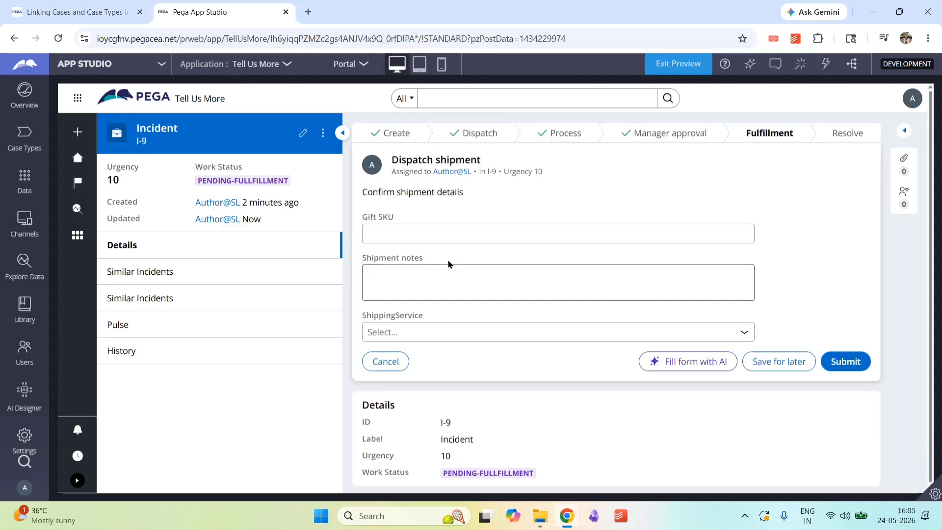
Submit Dispatch shipment with Gift SKU 121, notes "gift" and shipping service Scheduled delivery, and open the child Ship Parcel case
{"action": "left_click", "coordinate": [432, 244]}
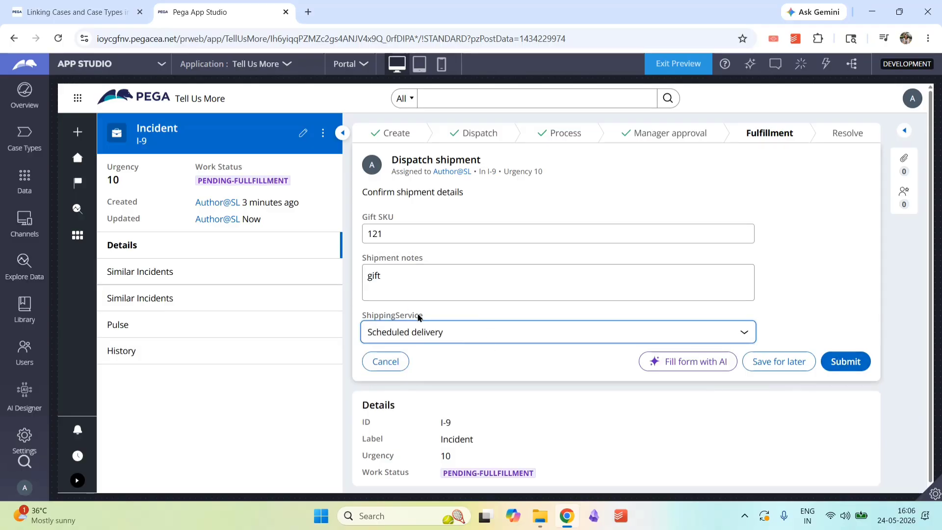
{"action": "left_click", "coordinate": [847, 364]}
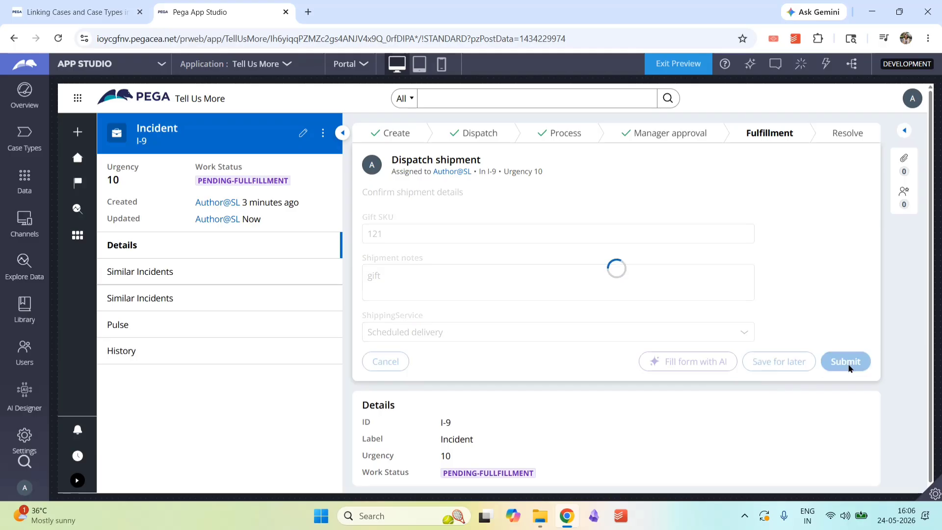
{"action": "left_click", "coordinate": [415, 205]}
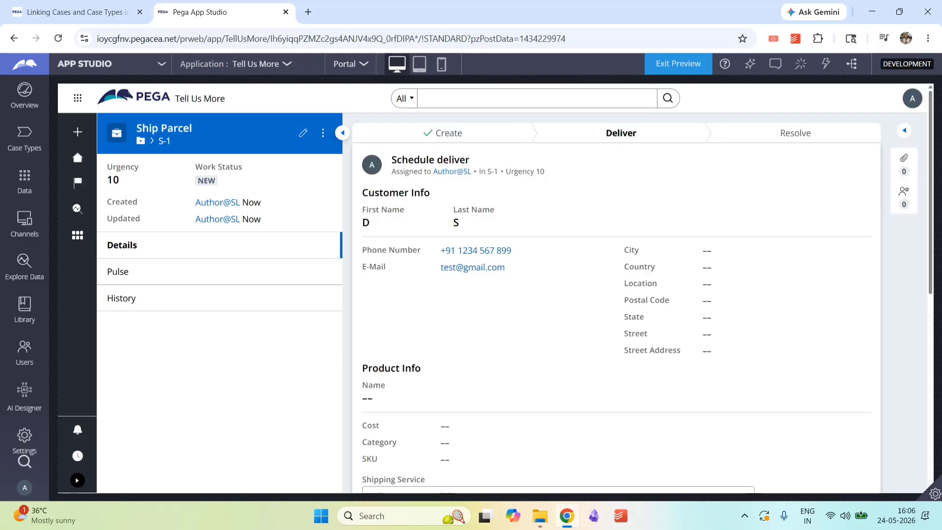
Review the Ship Parcel case's Schedule deliver form, comparing its customer info, product info and shipping service fields
{"action": "scroll", "coordinate": [936, 210], "scroll_direction": "down", "scroll_amount": 8}
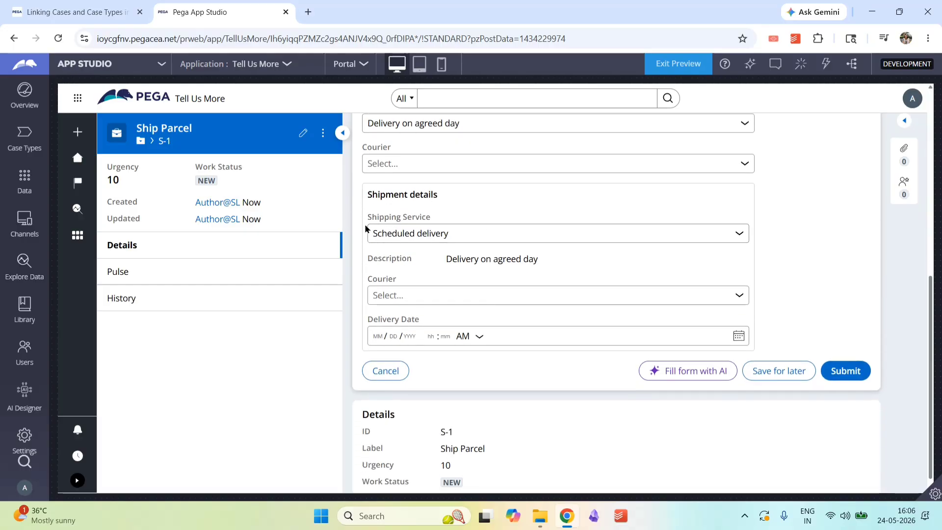
{"action": "left_click_drag", "start_coordinate": [931, 325], "coordinate": [618, 143]}
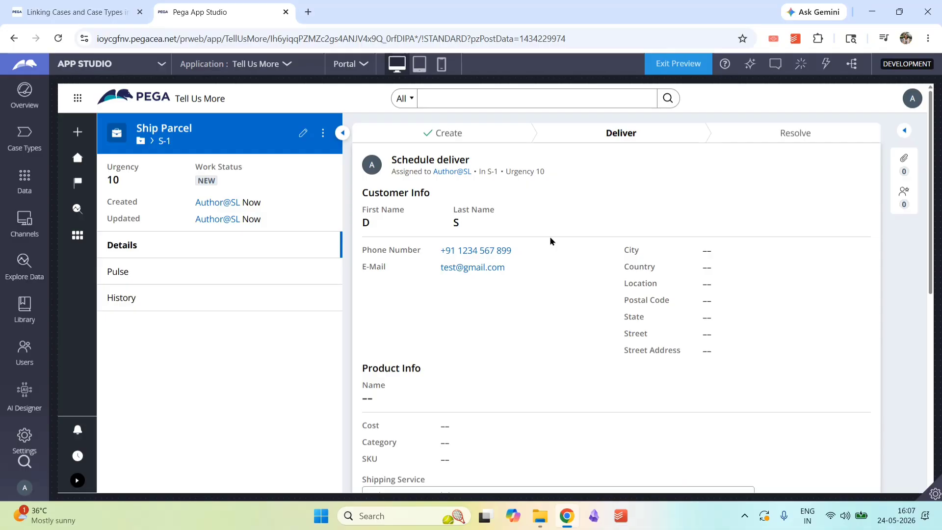
{"action": "left_click_drag", "start_coordinate": [934, 230], "coordinate": [940, 398]}
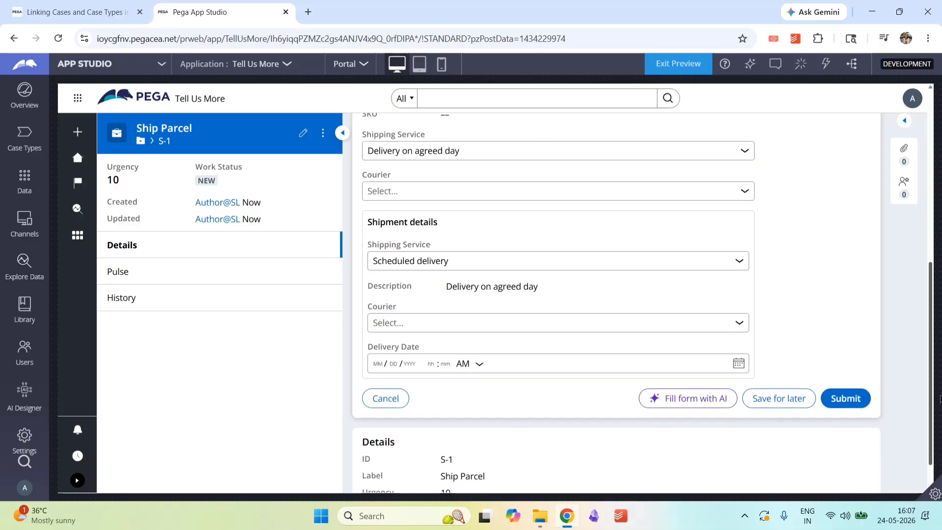